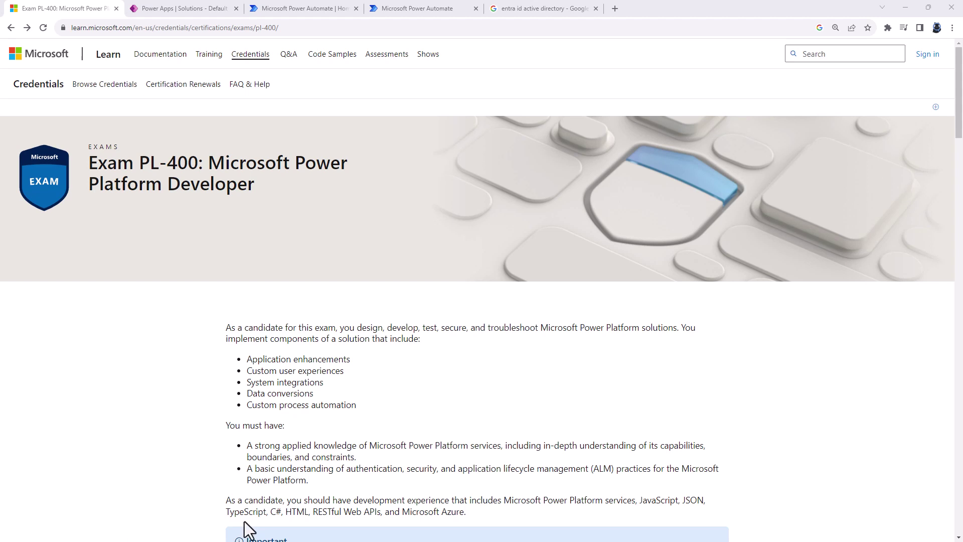
Step: Highlight the exam's prerequisites: programming languages, strong applied knowledge, and security and ALM understanding
{"action": "left_click_drag", "start_coordinate": [226, 513], "coordinate": [441, 512]}
{"action": "left_click", "coordinate": [462, 511]}
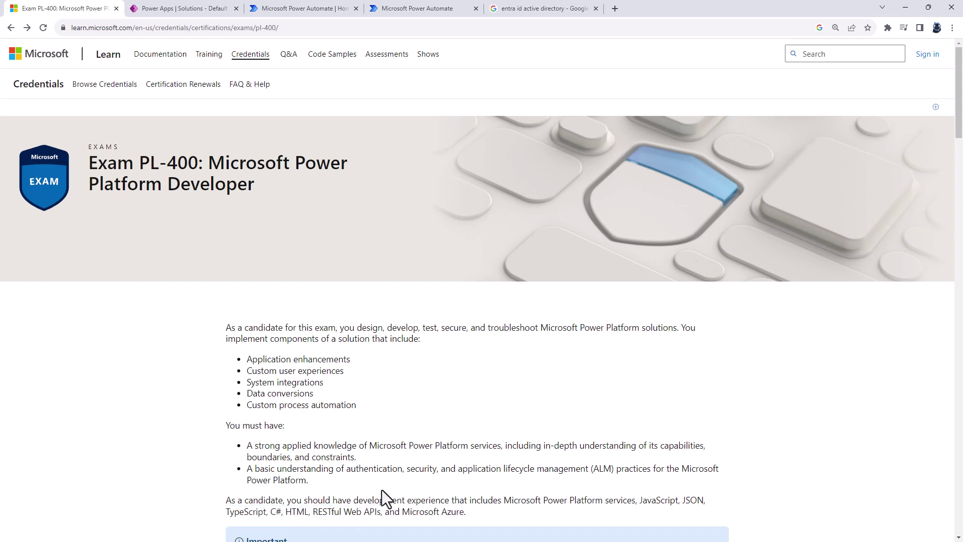
{"action": "left_click_drag", "start_coordinate": [247, 445], "coordinate": [501, 441]}
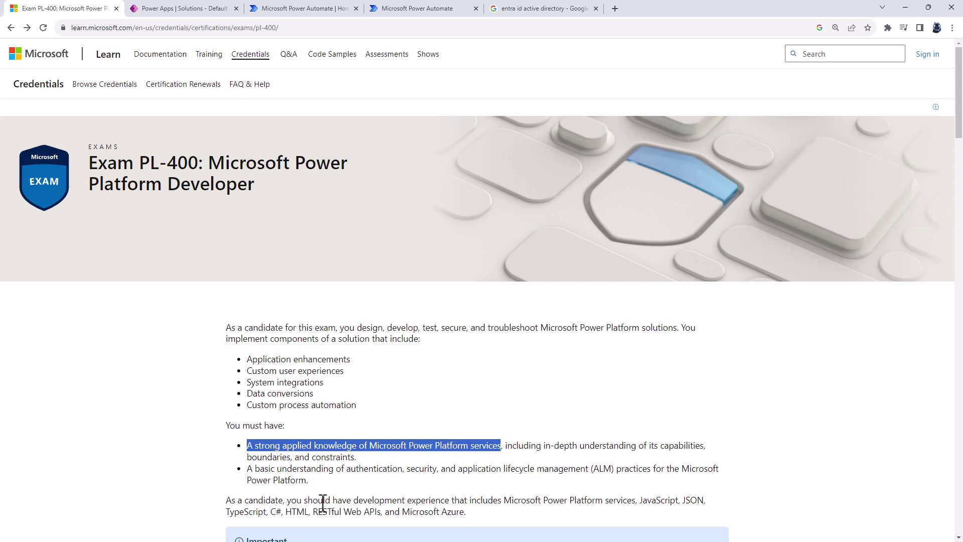
{"action": "left_click_drag", "start_coordinate": [256, 469], "coordinate": [615, 469]}
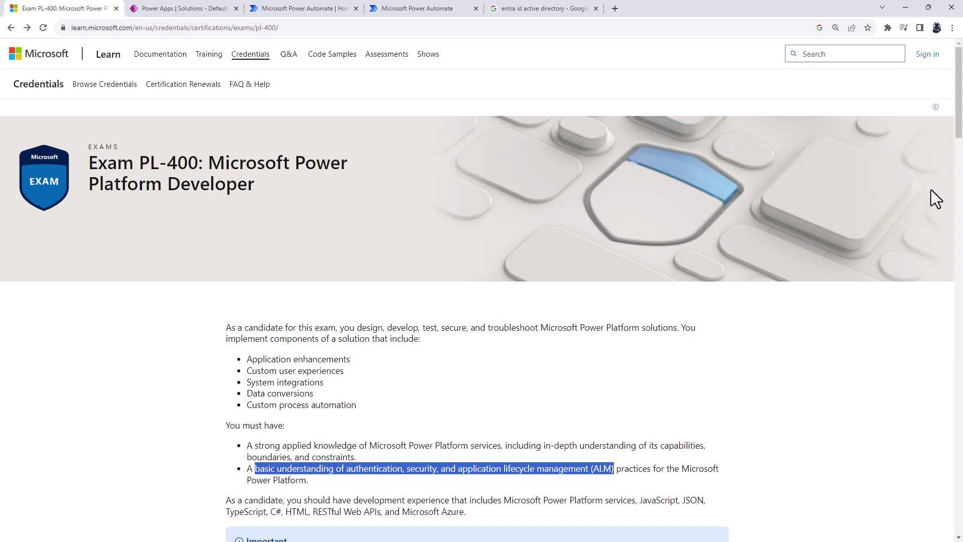
Step: Highlight the skill areas, including Create a technical design and the last three areas
{"action": "left_click_drag", "start_coordinate": [957, 124], "coordinate": [955, 290]}
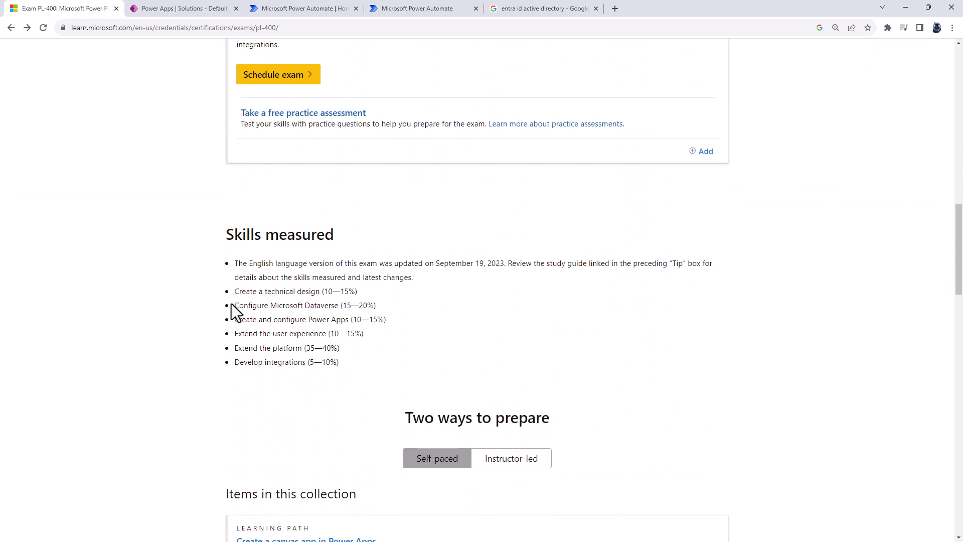
{"action": "left_click_drag", "start_coordinate": [233, 292], "coordinate": [338, 362]}
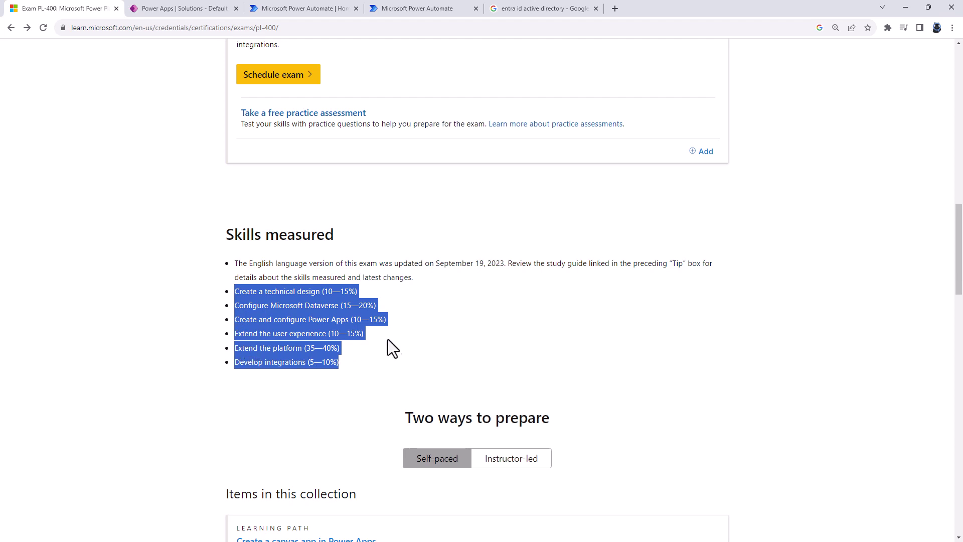
{"action": "left_click", "coordinate": [354, 376]}
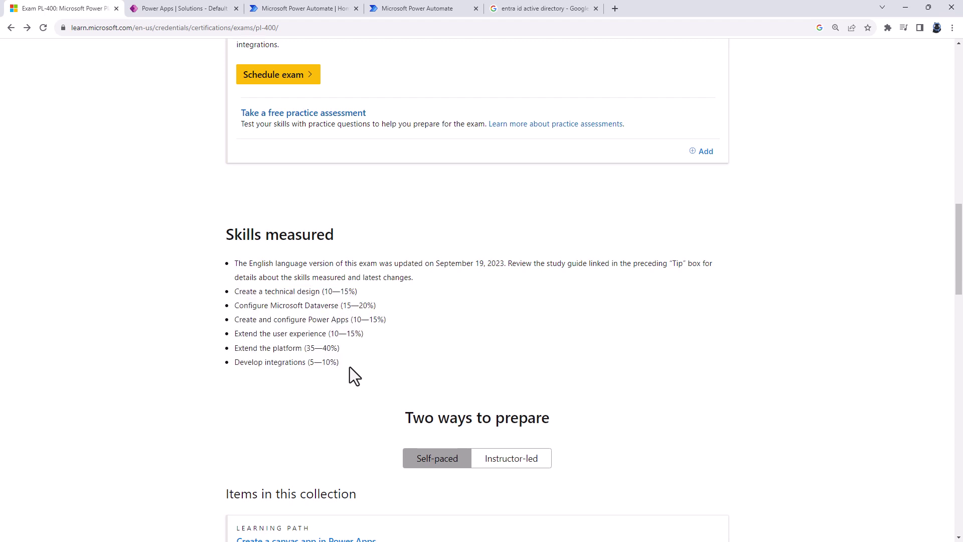
{"action": "left_click_drag", "start_coordinate": [344, 364], "coordinate": [235, 333]}
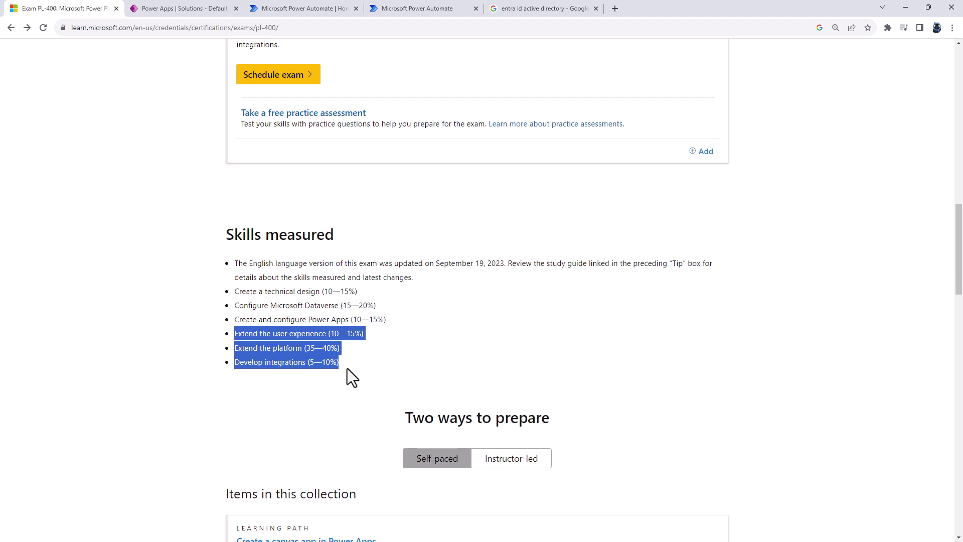
{"action": "left_click_drag", "start_coordinate": [357, 291], "coordinate": [234, 292]}
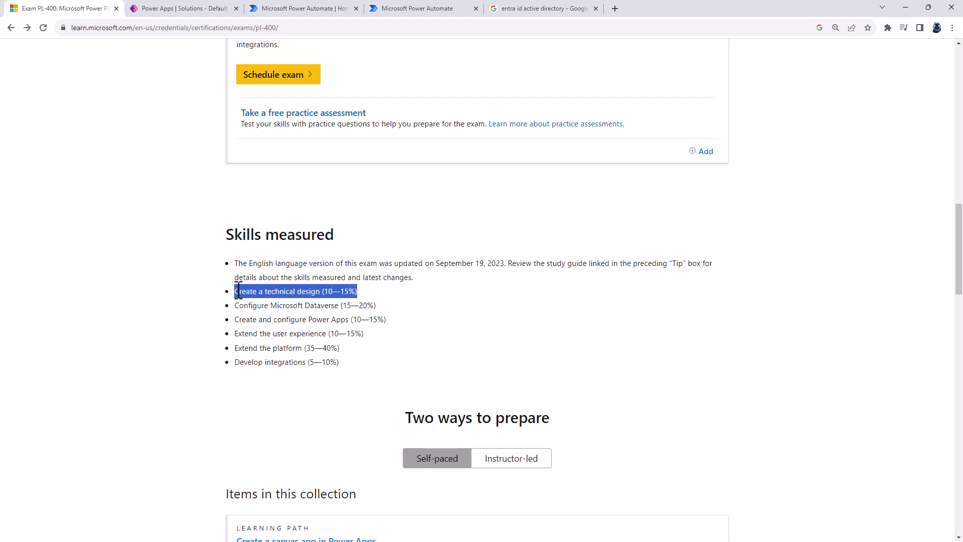
{"action": "left_click", "coordinate": [423, 312]}
{"action": "scroll", "coordinate": [437, 336], "scroll_direction": "up", "scroll_amount": 7}
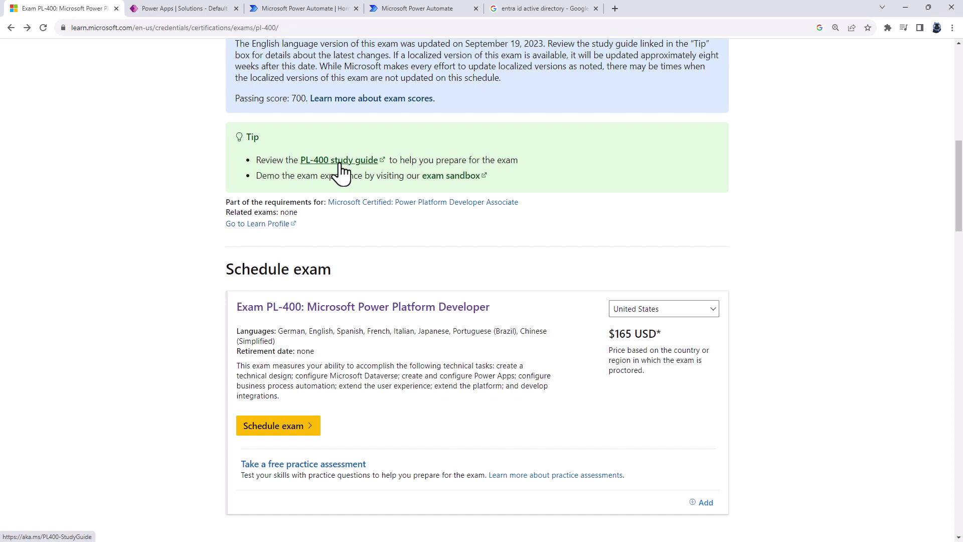
Step: Open the PL-400 study guide and highlight the security capabilities and Power Automate cloud flows design skills
{"action": "left_click", "coordinate": [340, 162]}
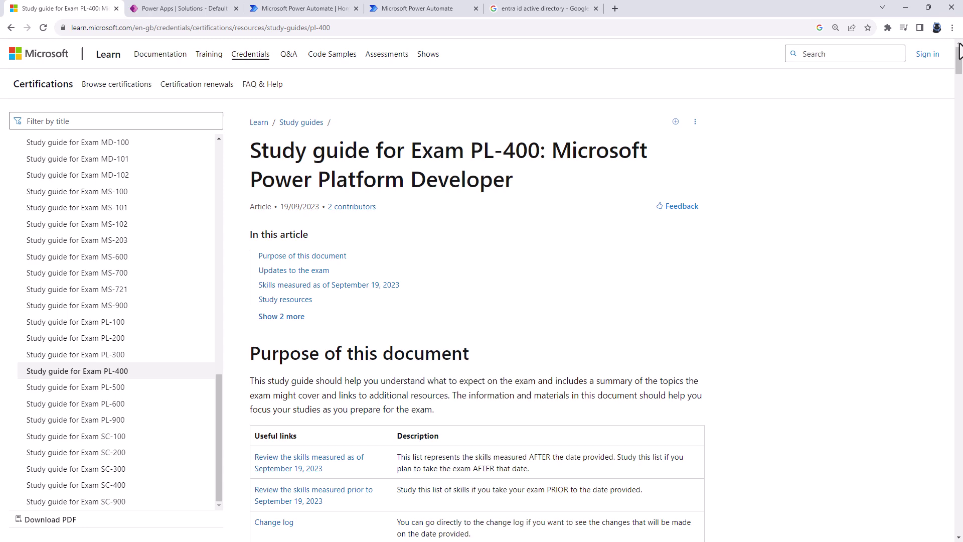
{"action": "left_click_drag", "start_coordinate": [959, 68], "coordinate": [955, 152]}
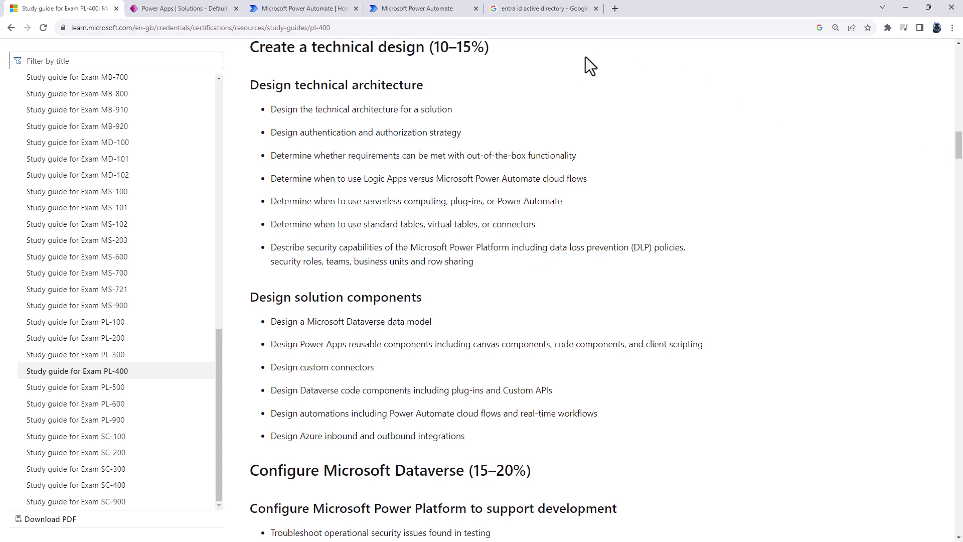
{"action": "left_click_drag", "start_coordinate": [271, 248], "coordinate": [484, 263]}
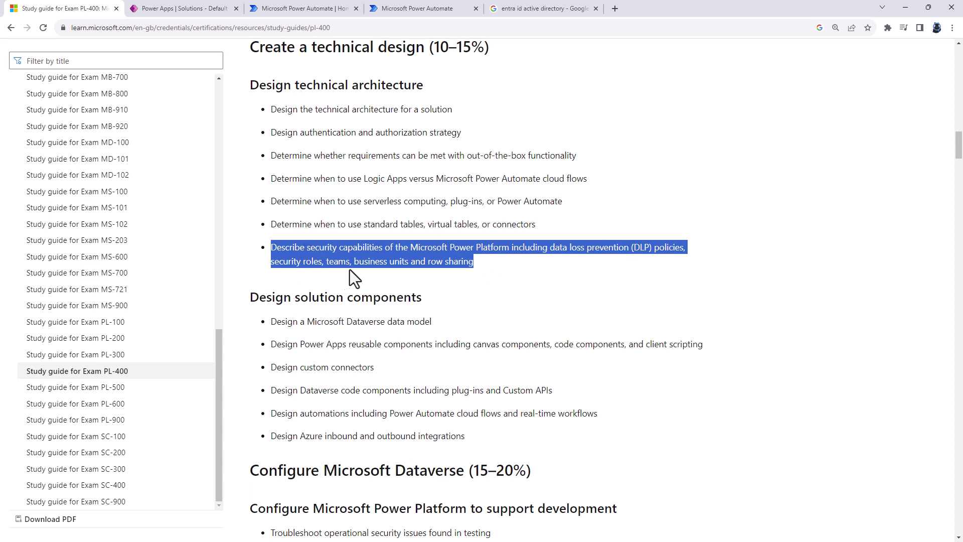
{"action": "left_click", "coordinate": [481, 263]}
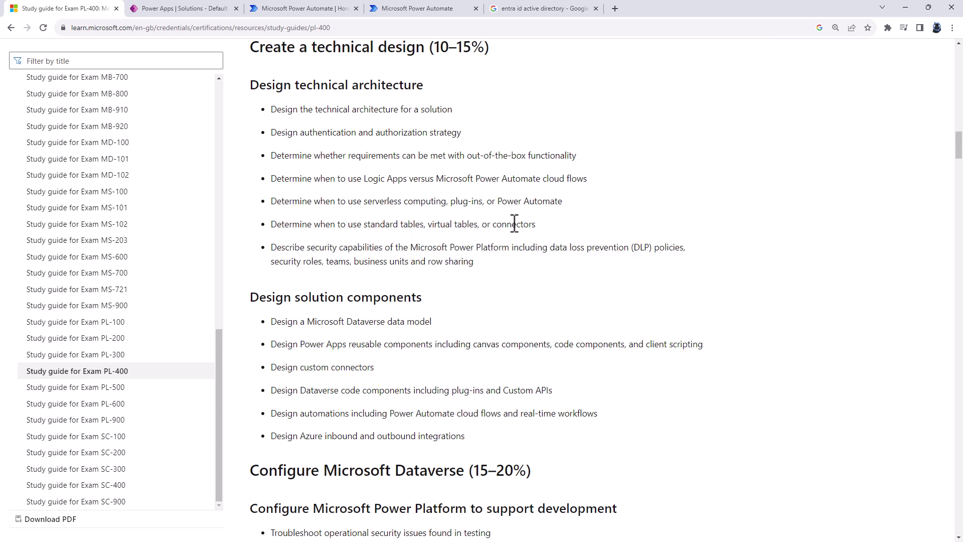
{"action": "left_click_drag", "start_coordinate": [270, 412], "coordinate": [604, 421]}
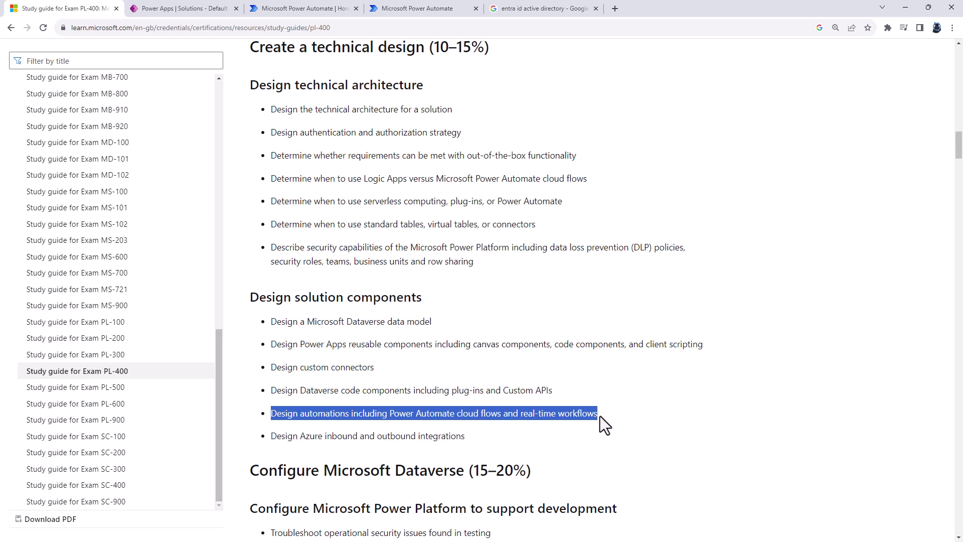
{"action": "left_click", "coordinate": [445, 415]}
{"action": "left_click_drag", "start_coordinate": [457, 415], "coordinate": [599, 416]}
{"action": "left_click", "coordinate": [628, 416]}
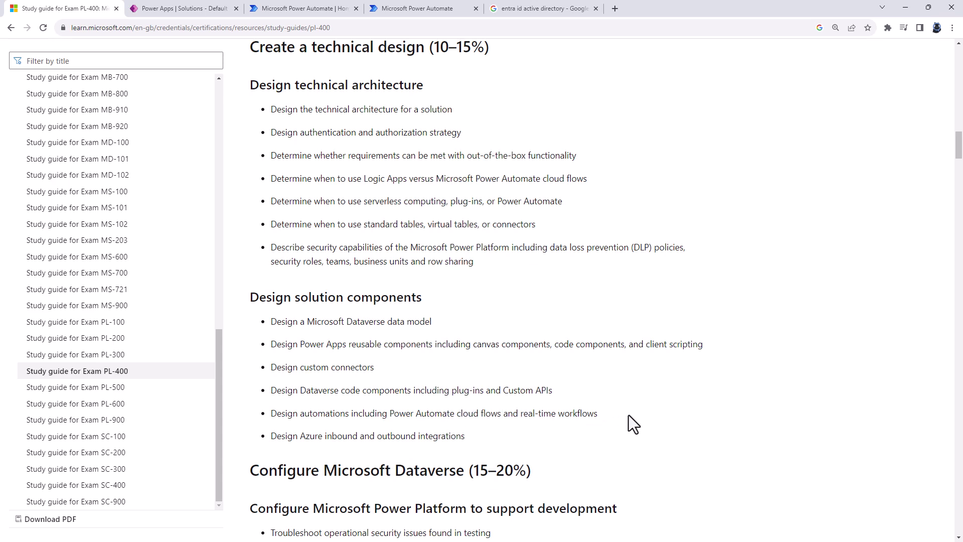
Step: Highlight the Dataverse business rules and unmanaged versus managed solutions skills
{"action": "scroll", "coordinate": [793, 269], "scroll_direction": "down", "scroll_amount": 9}
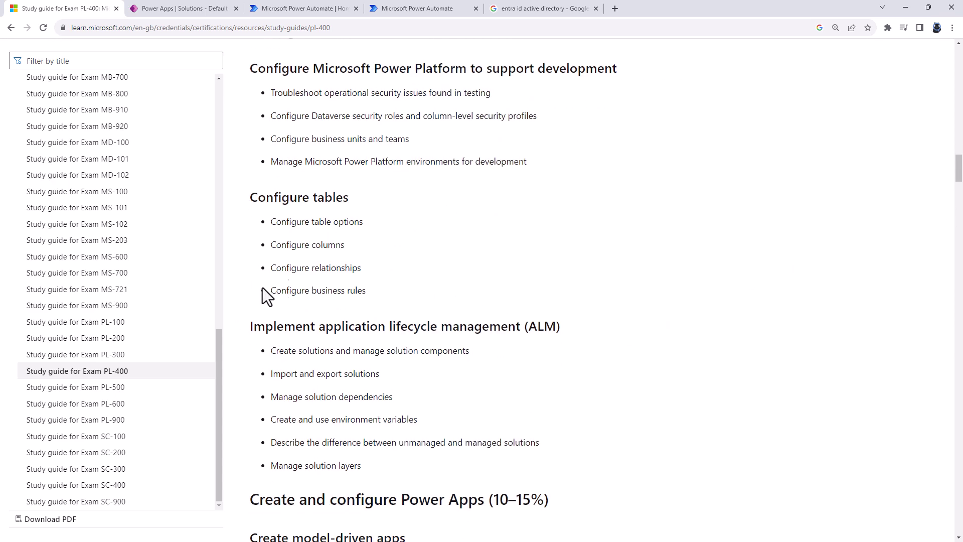
{"action": "left_click_drag", "start_coordinate": [271, 291], "coordinate": [368, 294]}
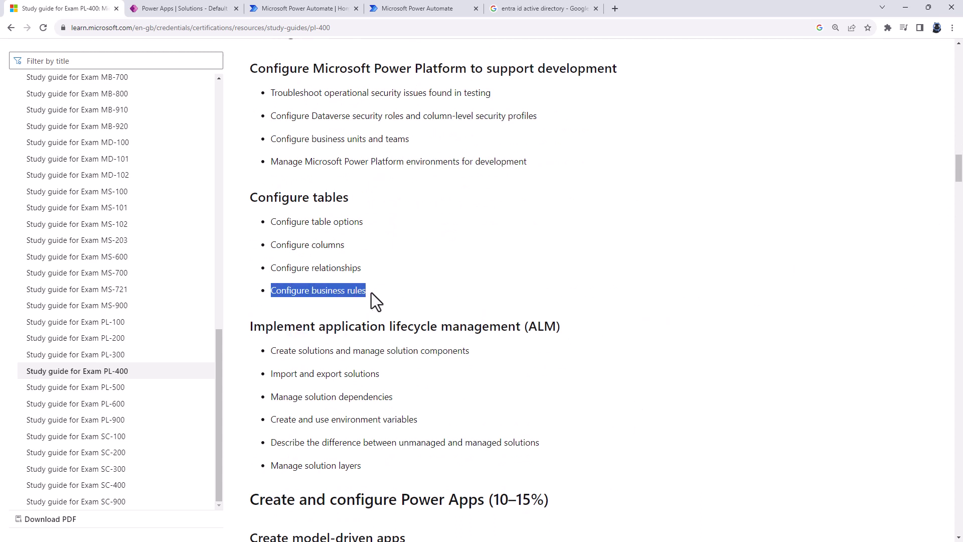
{"action": "left_click", "coordinate": [275, 444]}
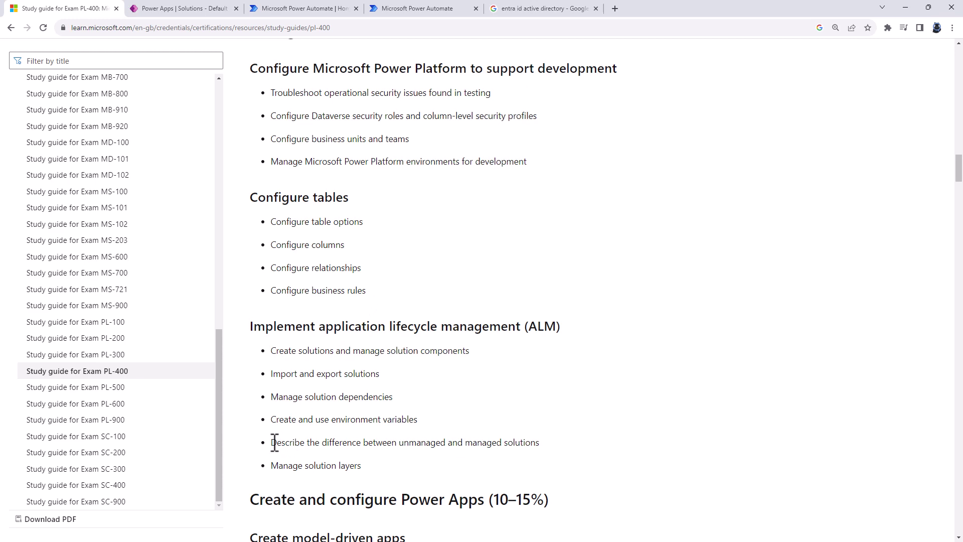
{"action": "left_click_drag", "start_coordinate": [275, 443], "coordinate": [541, 447]}
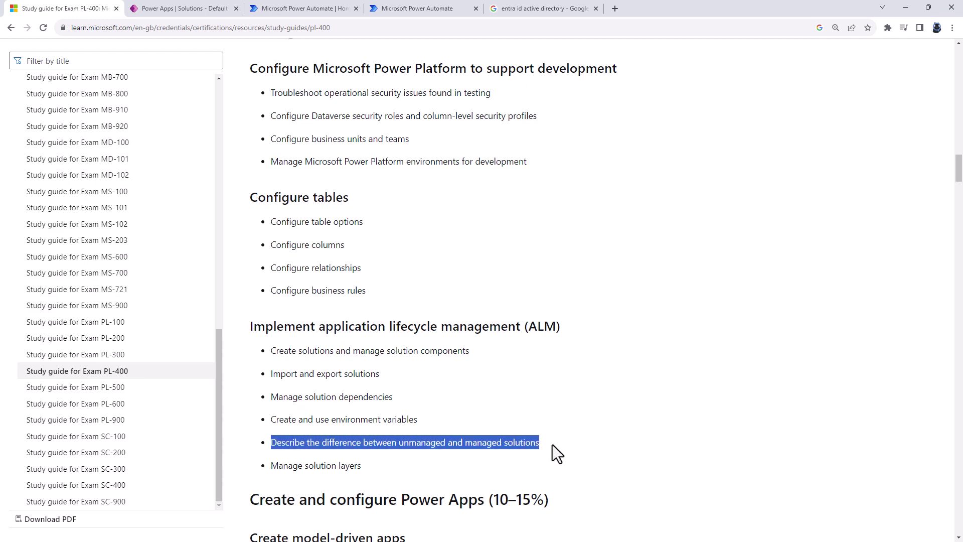
{"action": "left_click", "coordinate": [556, 444]}
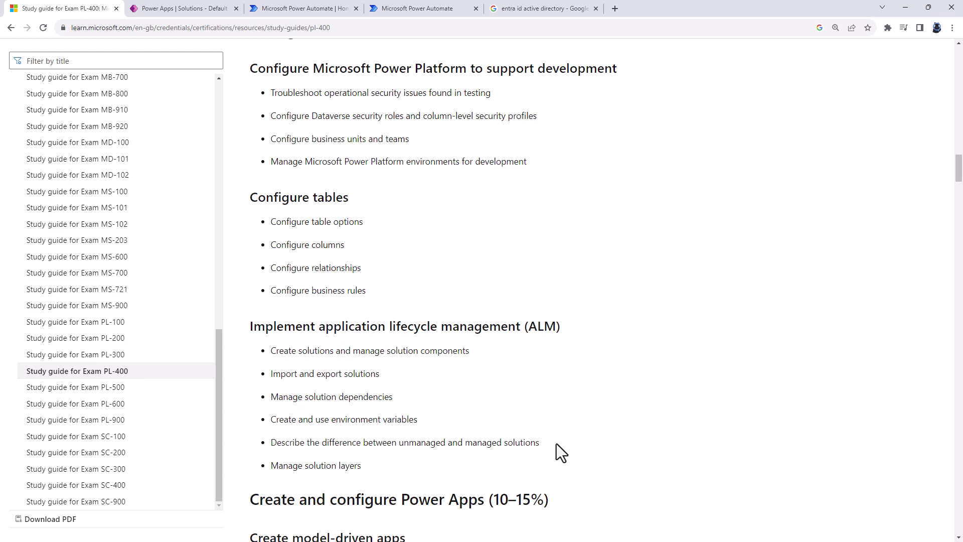
Step: Highlight the canvas app cloud flows, ALM heading and Manage solution layers items, then switch to Power Apps
{"action": "scroll", "coordinate": [556, 444], "scroll_direction": "down", "scroll_amount": 9}
{"action": "left_click_drag", "start_coordinate": [272, 366], "coordinate": [612, 373]}
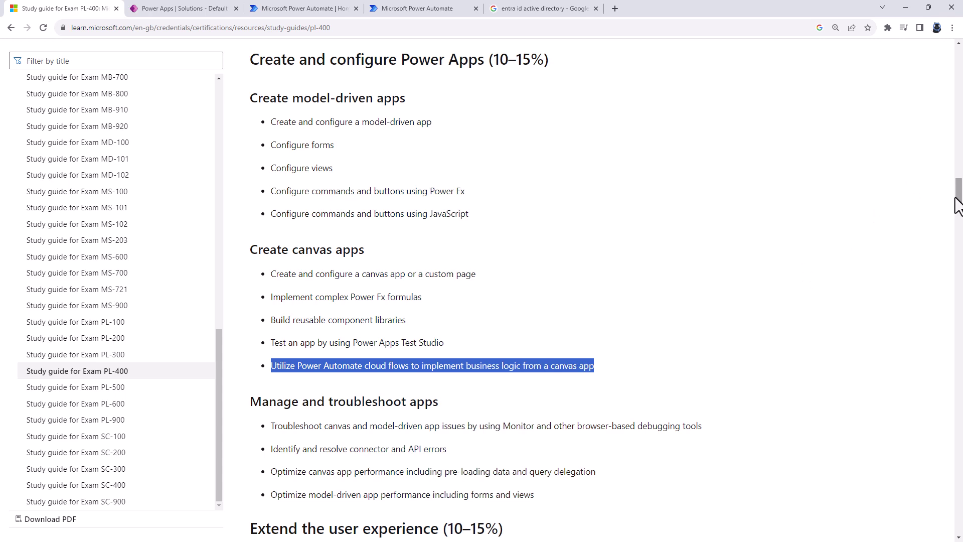
{"action": "left_click_drag", "start_coordinate": [958, 197], "coordinate": [958, 173]}
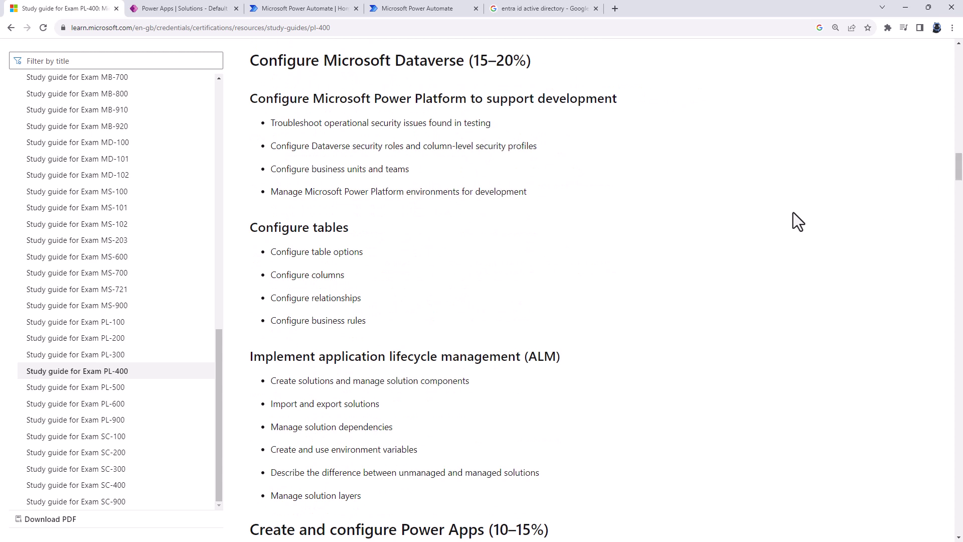
{"action": "left_click_drag", "start_coordinate": [319, 358], "coordinate": [522, 357]}
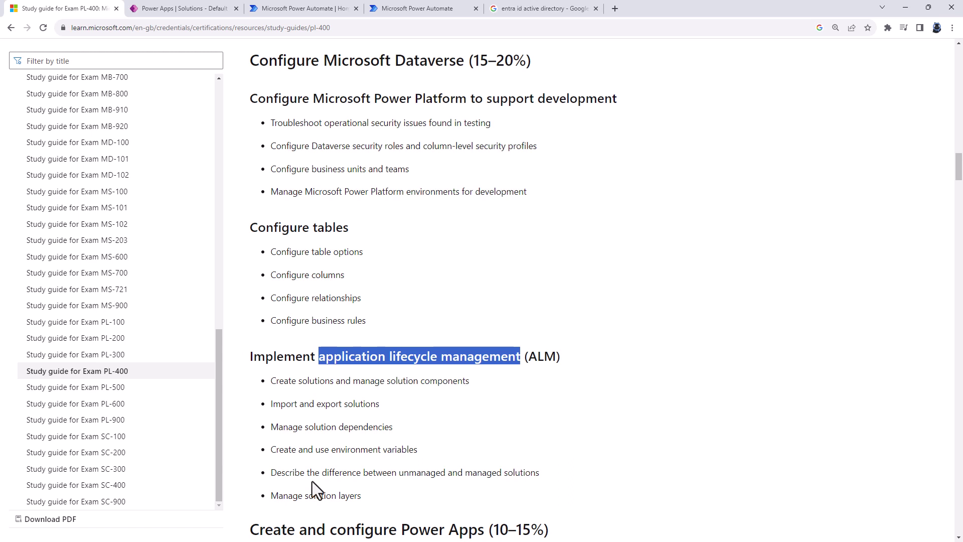
{"action": "left_click_drag", "start_coordinate": [272, 496], "coordinate": [369, 501]}
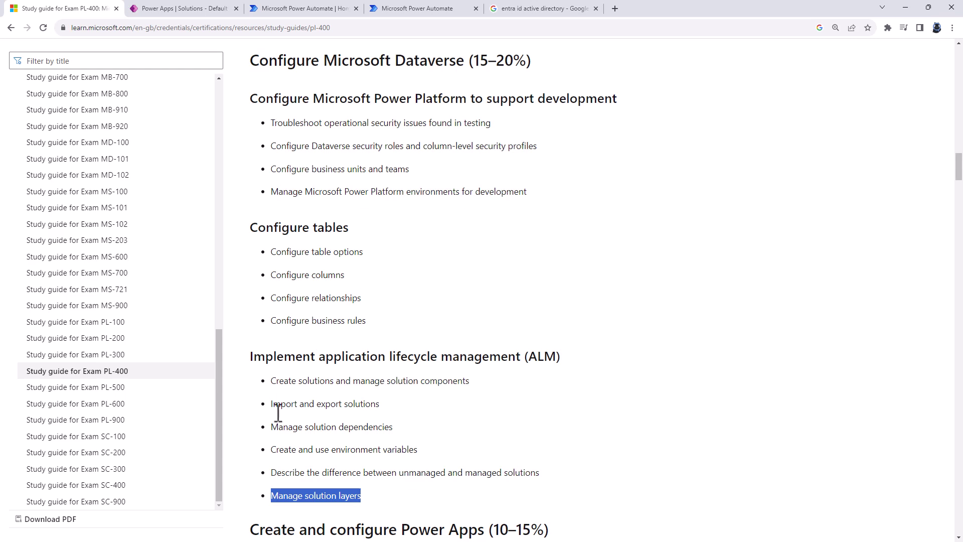
{"action": "left_click", "coordinate": [176, 9]}
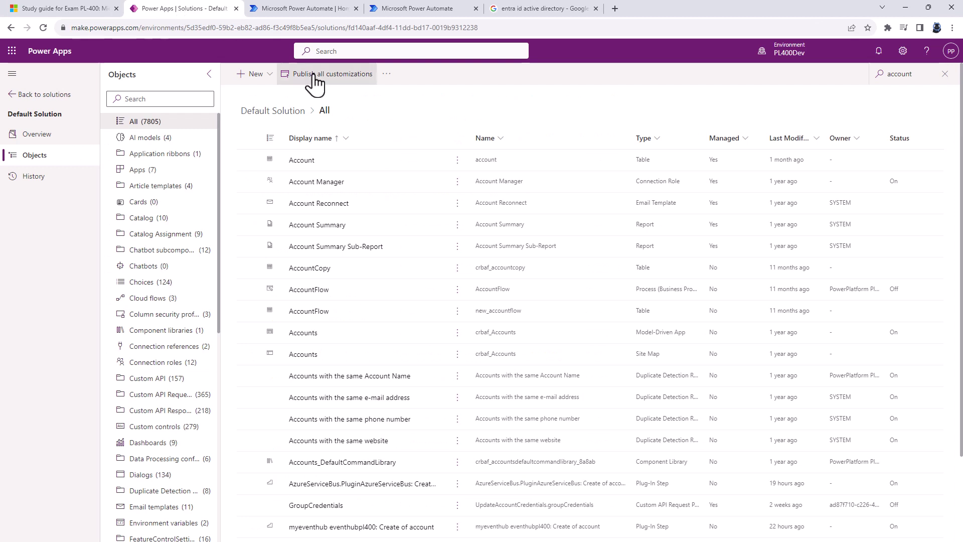
Step: Open the Account table's solution layers and show the PowerPages_RuntimeCoreDependencies layer's properties
{"action": "left_click", "coordinate": [459, 162]}
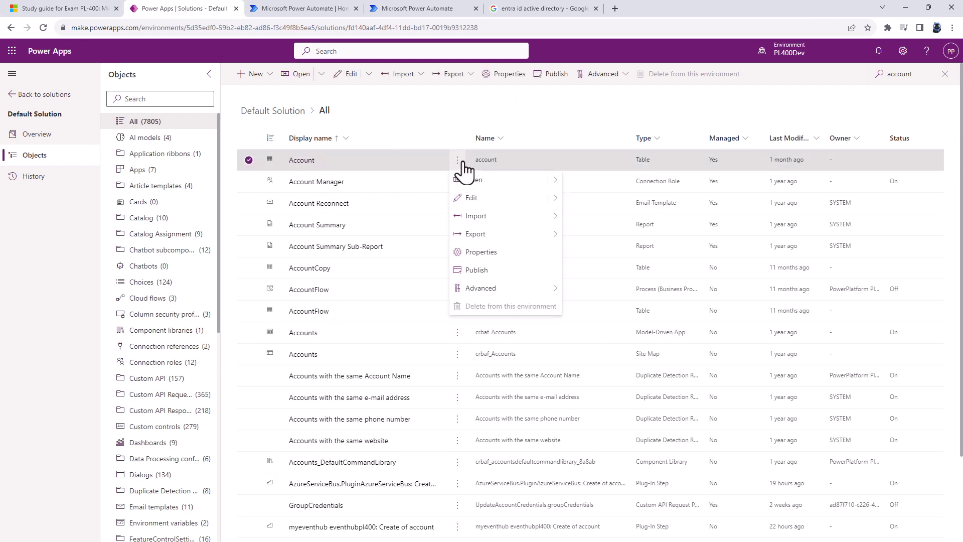
{"action": "mouse_move", "coordinate": [500, 291]}
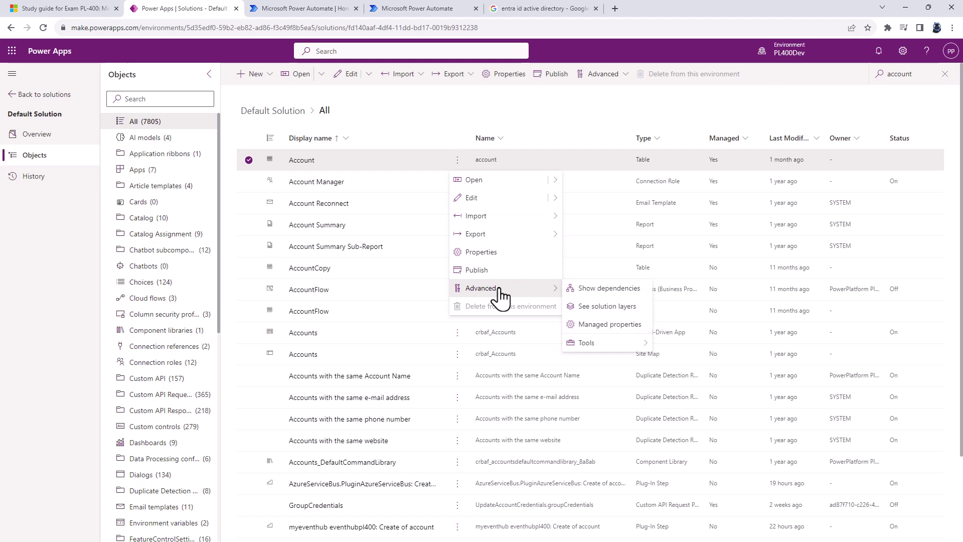
{"action": "left_click", "coordinate": [601, 307]}
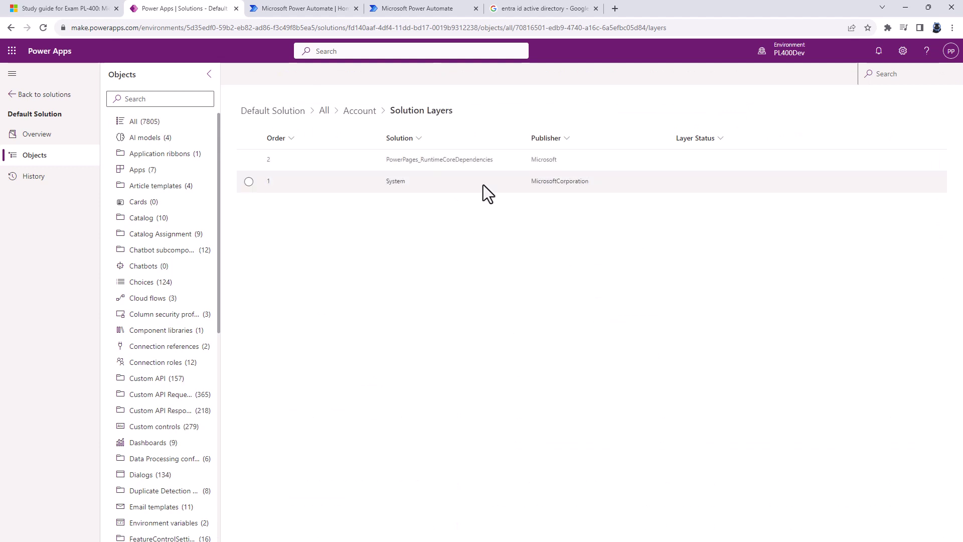
{"action": "left_click", "coordinate": [249, 160]}
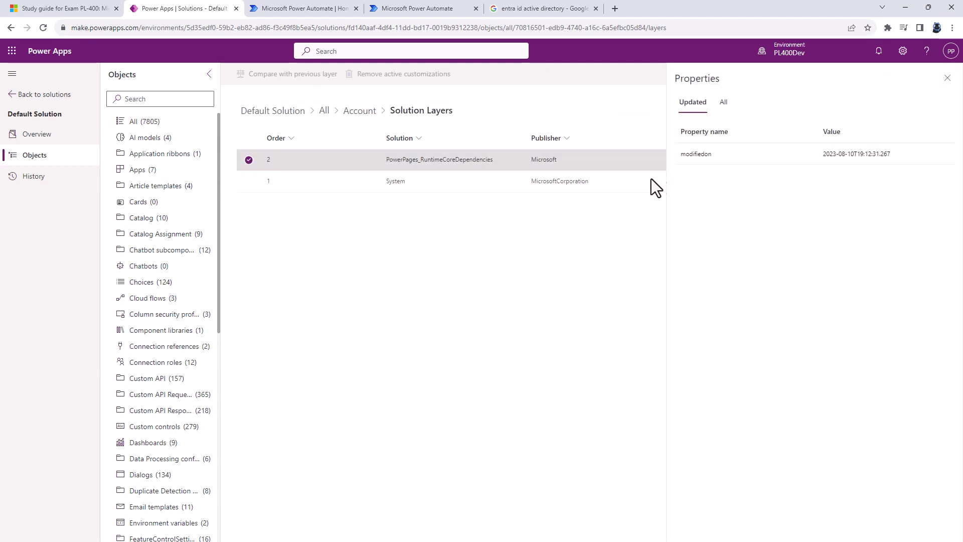
Step: Highlight the Optimize canvas and model-driven app bullets, including forms and views, then return to Power Apps
{"action": "left_click", "coordinate": [86, 15]}
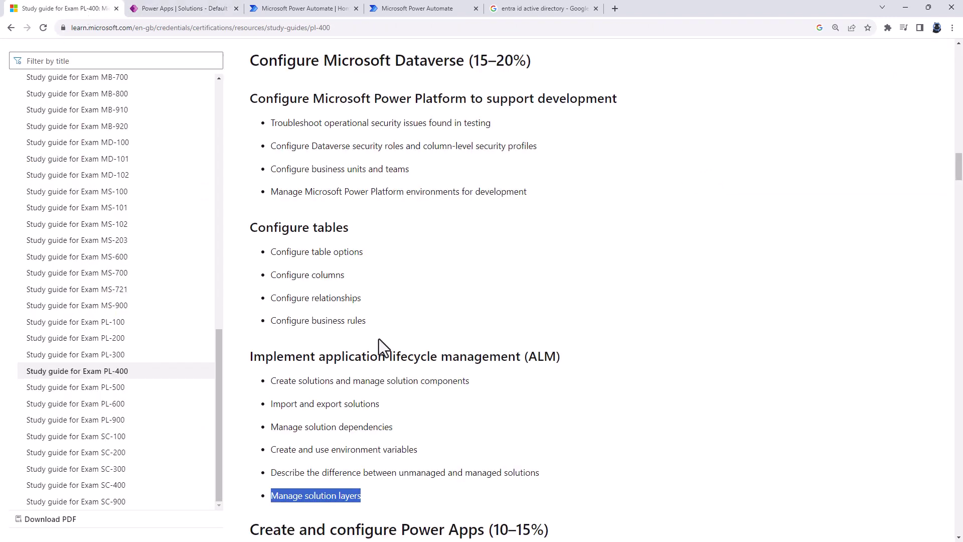
{"action": "scroll", "coordinate": [395, 339], "scroll_direction": "down", "scroll_amount": 10}
{"action": "scroll", "coordinate": [376, 344], "scroll_direction": "down", "scroll_amount": 1}
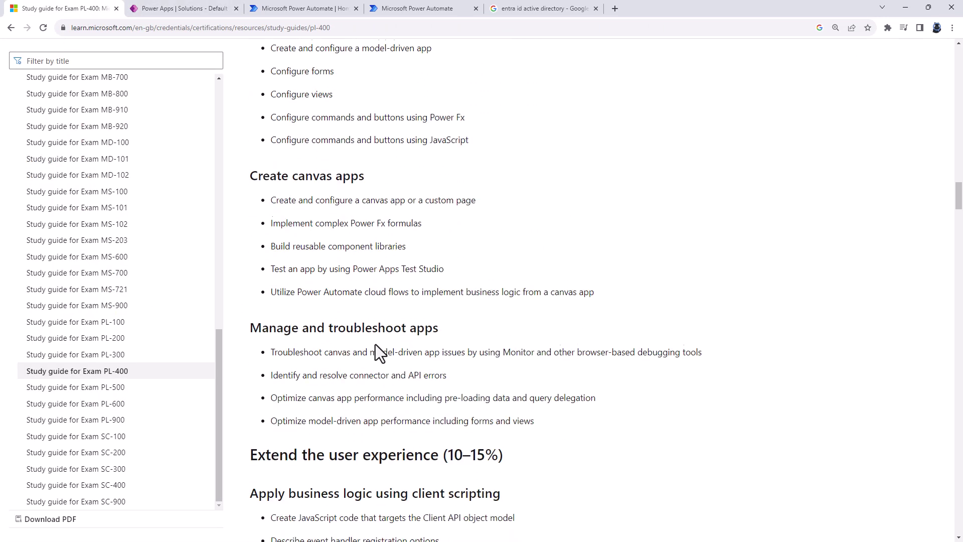
{"action": "left_click_drag", "start_coordinate": [271, 391], "coordinate": [407, 393]}
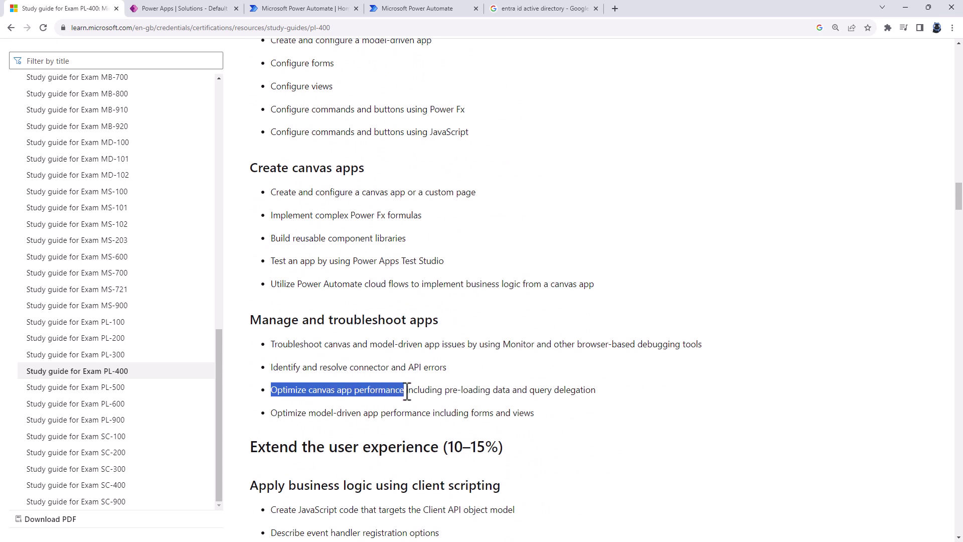
{"action": "left_click_drag", "start_coordinate": [267, 415], "coordinate": [379, 415]}
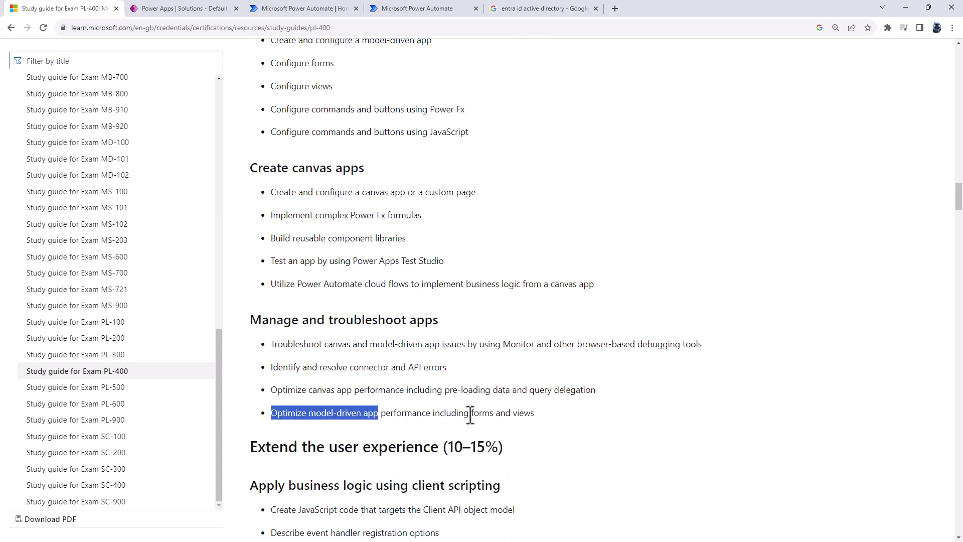
{"action": "left_click_drag", "start_coordinate": [470, 415], "coordinate": [535, 414]}
{"action": "left_click", "coordinate": [181, 9]}
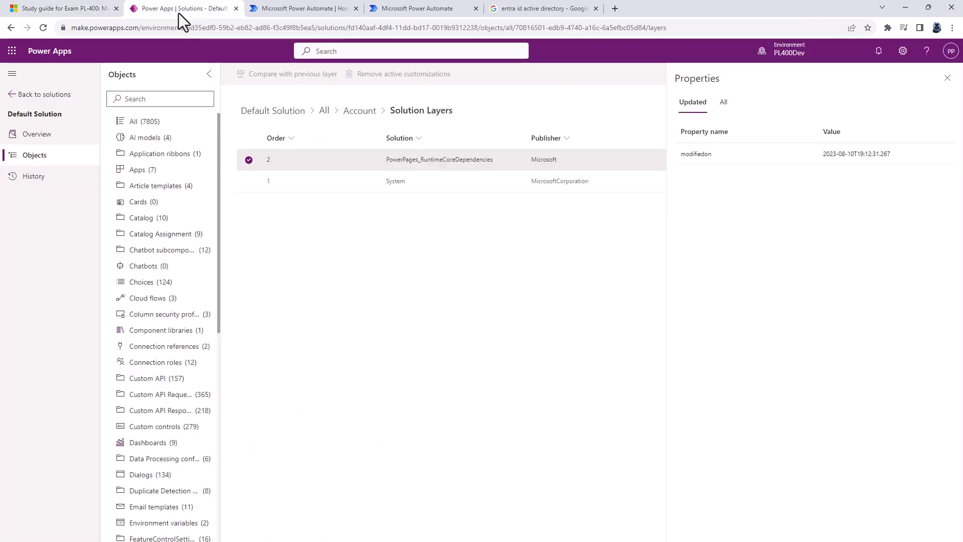
Step: Open the Account table's main form in the form designer, then return to the table overview
{"action": "left_click", "coordinate": [11, 96]}
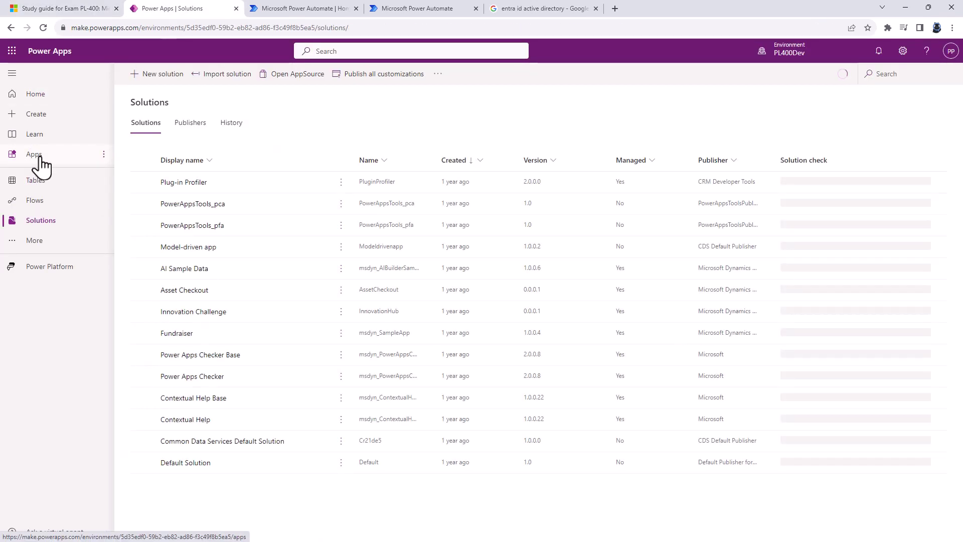
{"action": "left_click", "coordinate": [36, 186]}
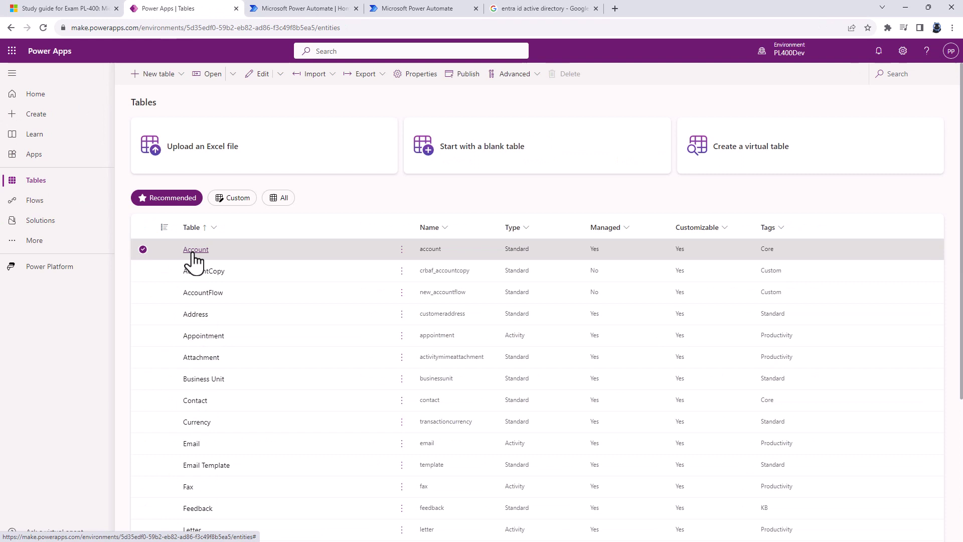
{"action": "left_click", "coordinate": [198, 250]}
{"action": "left_click", "coordinate": [711, 164]}
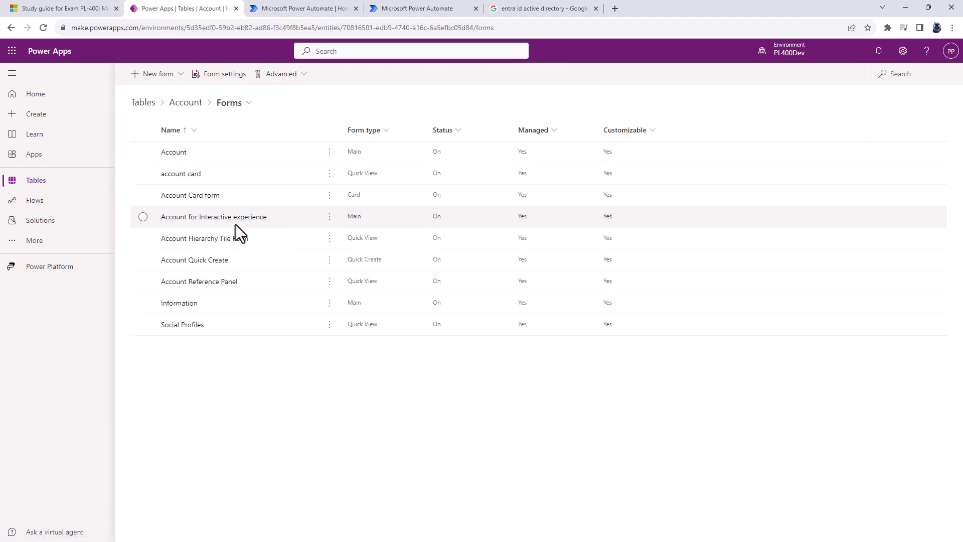
{"action": "left_click", "coordinate": [330, 153]}
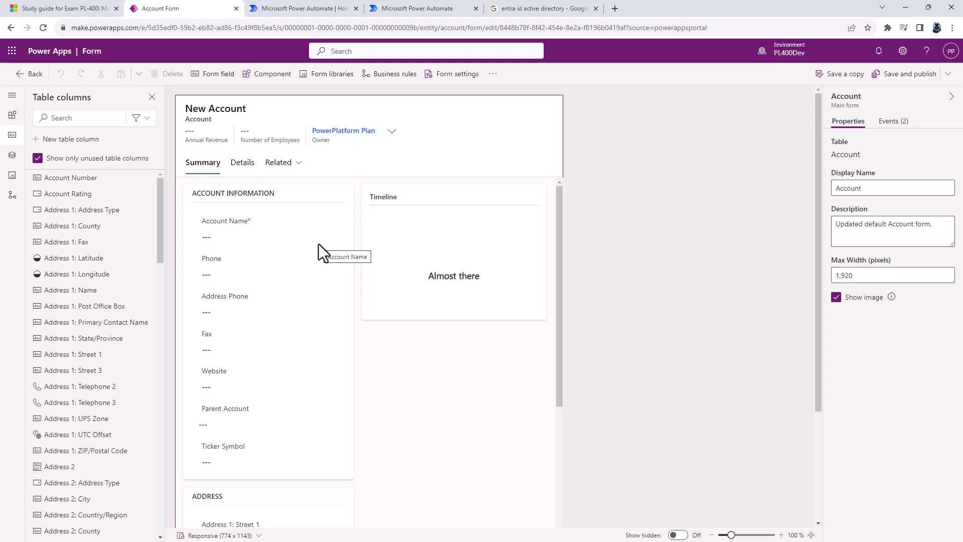
{"action": "left_click", "coordinate": [31, 75]}
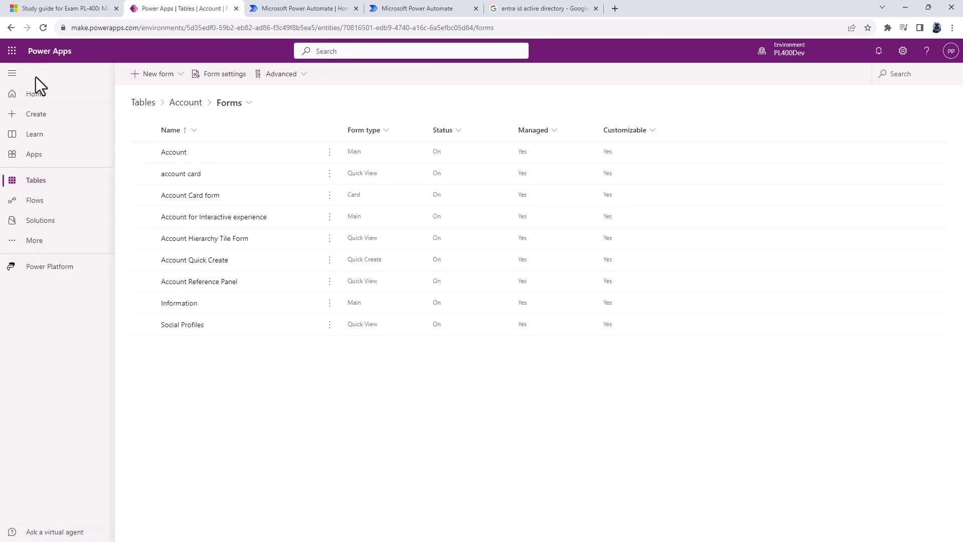
{"action": "left_click", "coordinate": [190, 104]}
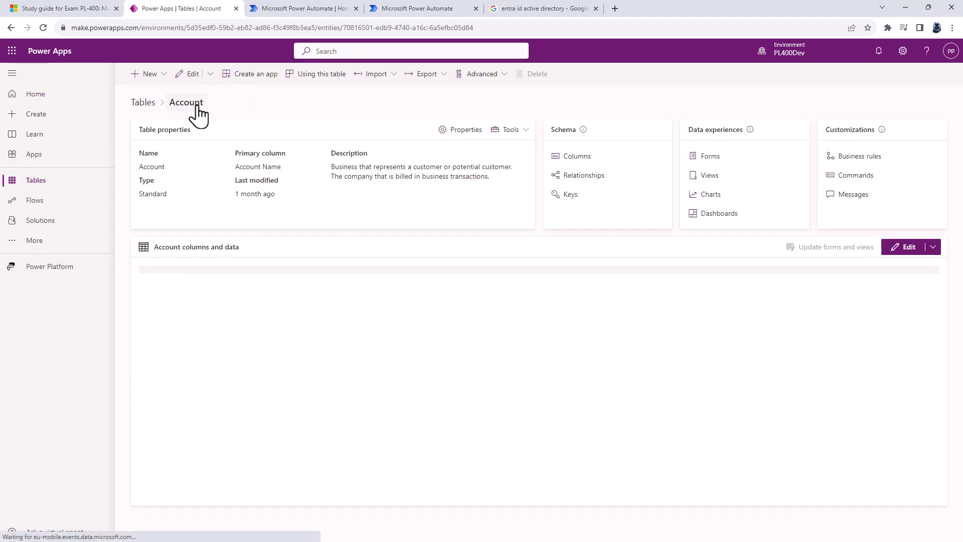
Step: Open the All Accounts view in the view editor, then return to the Account table overview
{"action": "left_click", "coordinate": [710, 176]}
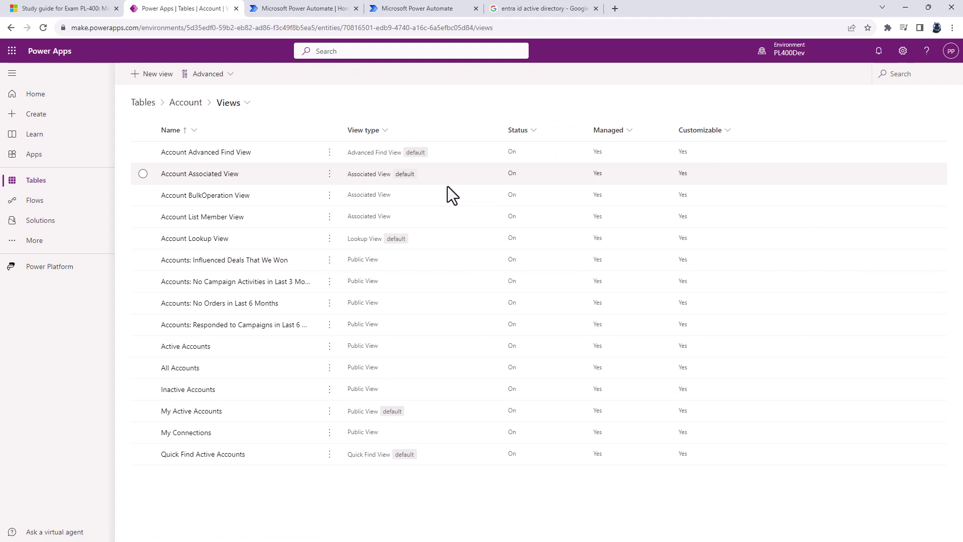
{"action": "left_click", "coordinate": [330, 369]}
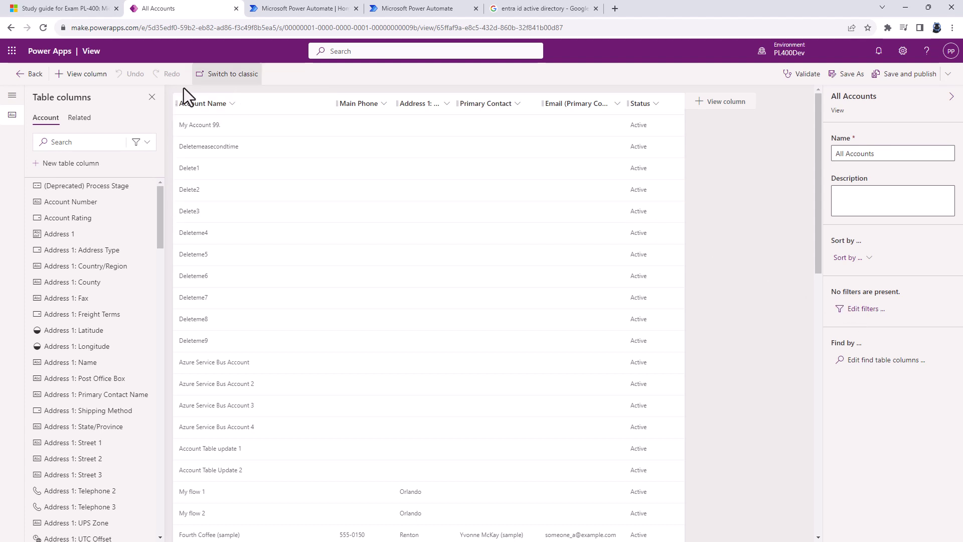
{"action": "left_click", "coordinate": [22, 75]}
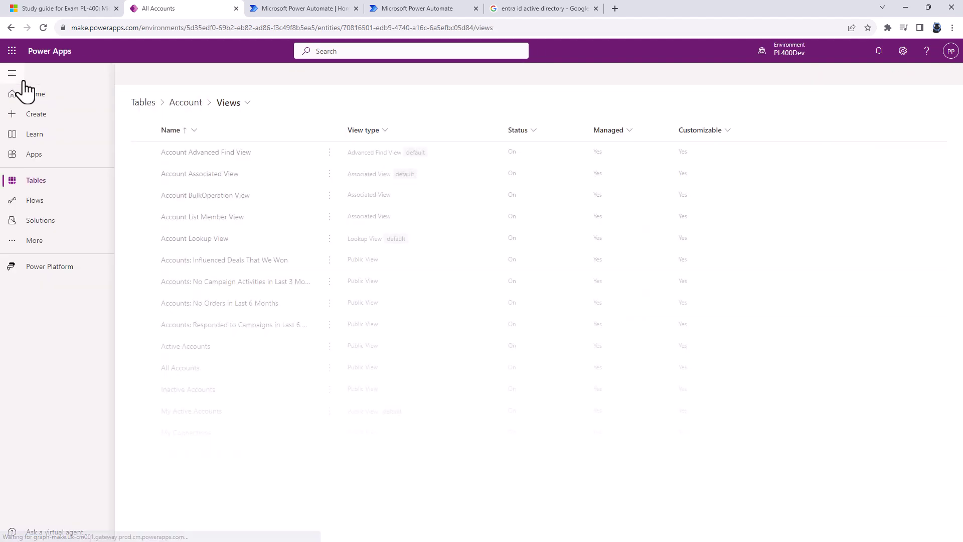
{"action": "left_click", "coordinate": [185, 104]}
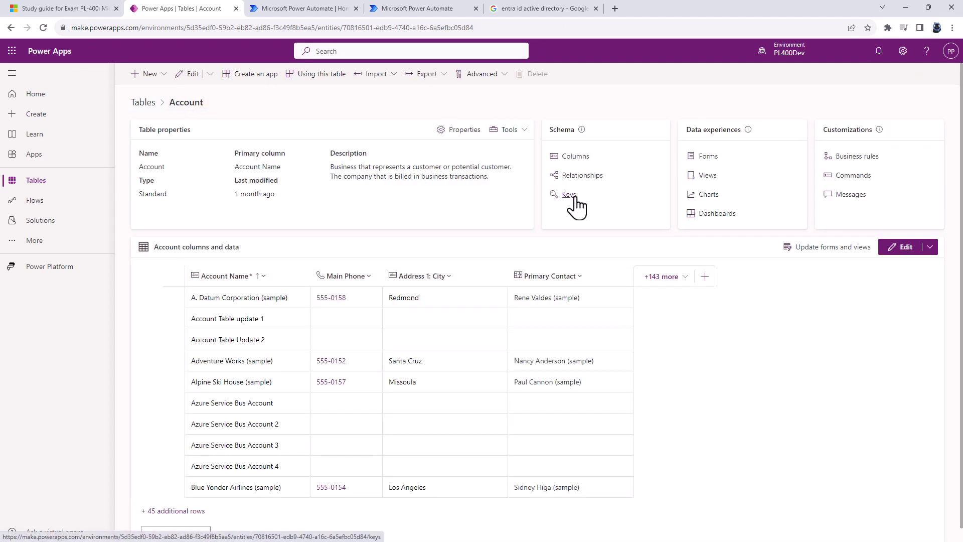
Step: Highlight the Create custom connectors heading and its Azure services and GitHub import bullet
{"action": "left_click", "coordinate": [94, 12]}
{"action": "scroll", "coordinate": [467, 352], "scroll_direction": "down", "scroll_amount": 14}
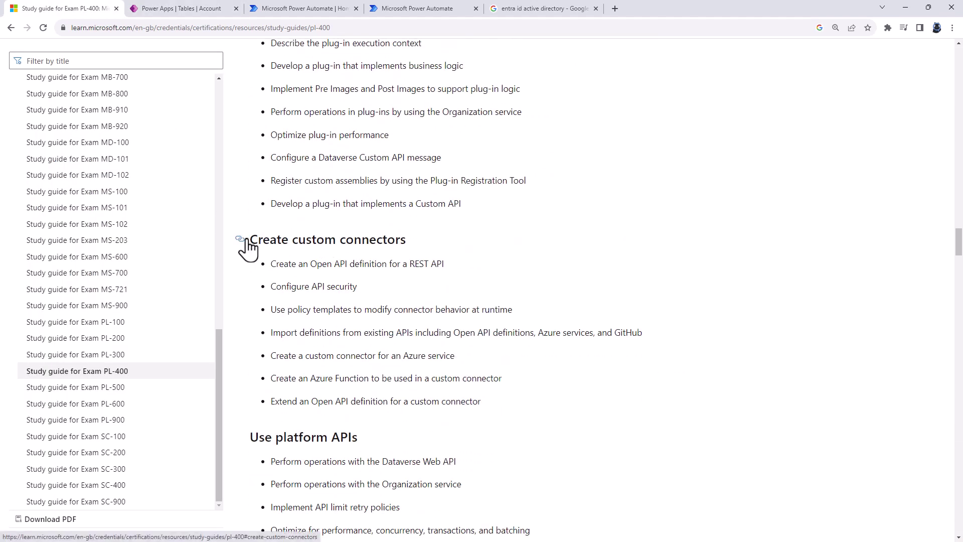
{"action": "left_click_drag", "start_coordinate": [248, 240], "coordinate": [426, 251]}
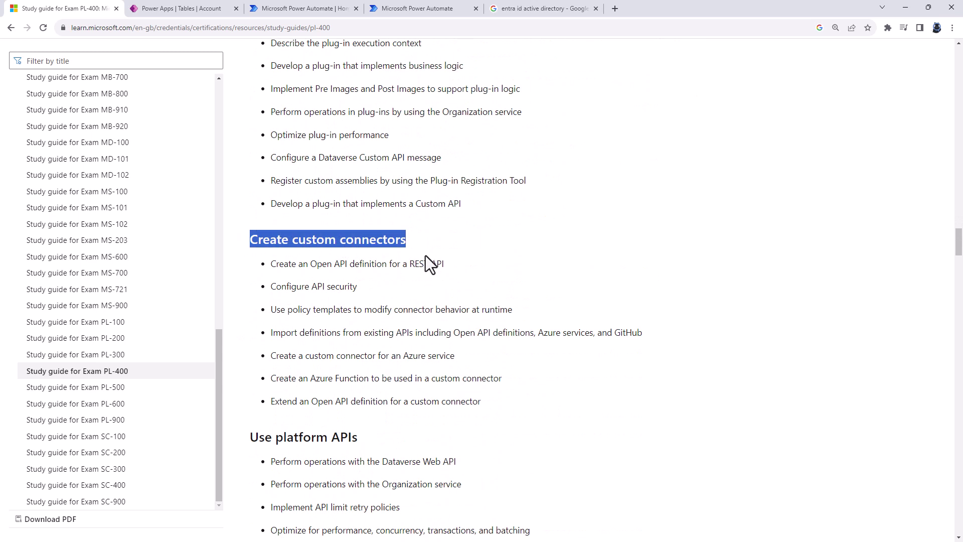
{"action": "left_click_drag", "start_coordinate": [271, 333], "coordinate": [646, 332]}
{"action": "left_click", "coordinate": [483, 334]}
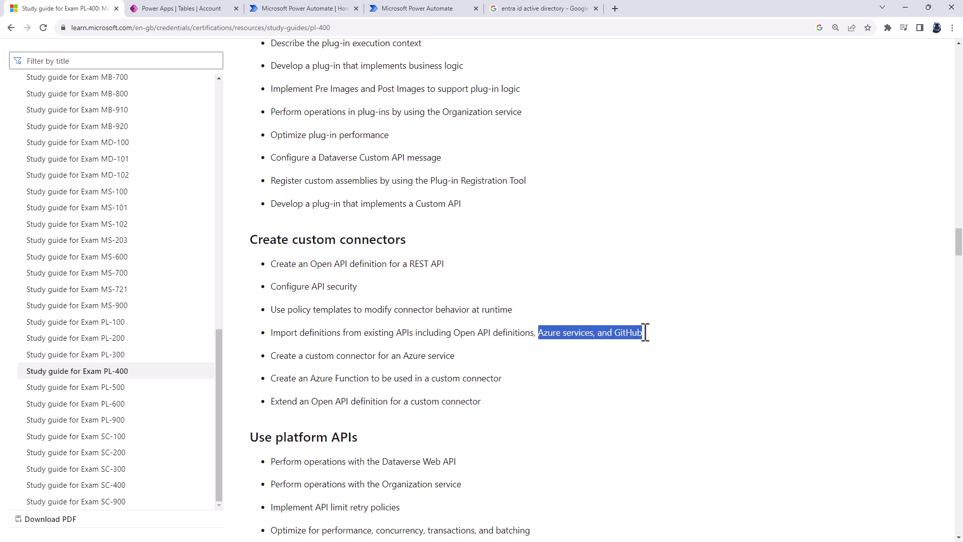
Step: Show the New custom connector options via More > Discover all, then highlight the Azure service connector item
{"action": "left_click", "coordinate": [321, 12]}
{"action": "left_click", "coordinate": [36, 302]}
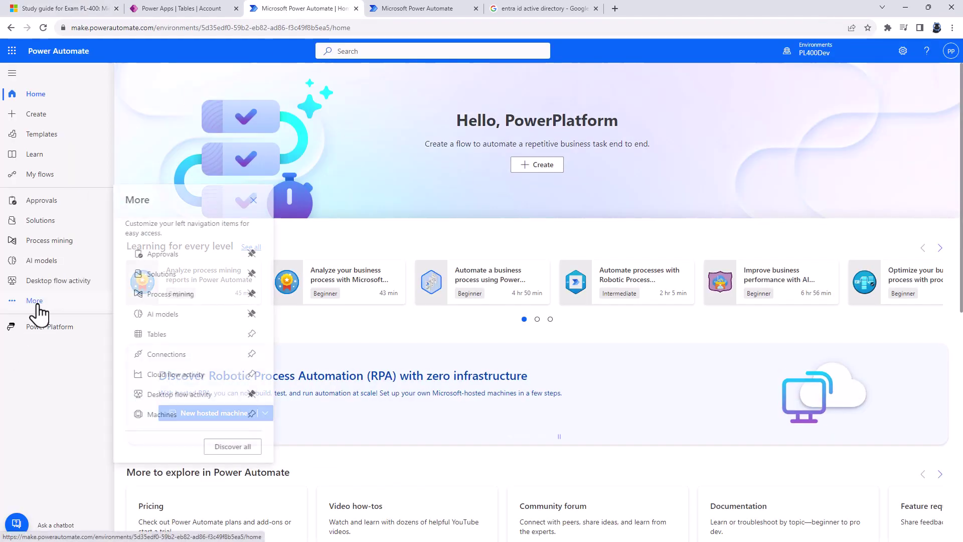
{"action": "left_click", "coordinate": [233, 447]}
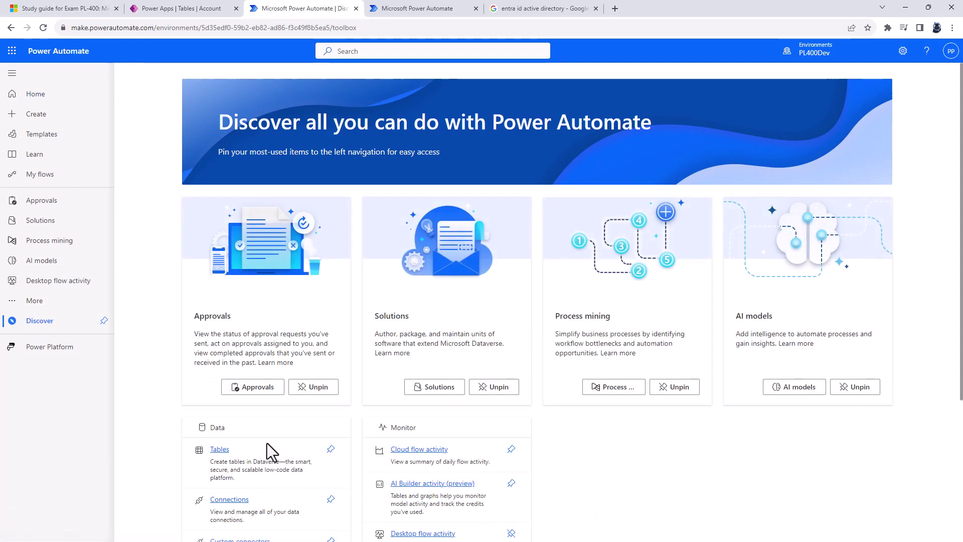
{"action": "scroll", "coordinate": [321, 409], "scroll_direction": "down", "scroll_amount": 3}
{"action": "scroll", "coordinate": [345, 408], "scroll_direction": "down", "scroll_amount": 1}
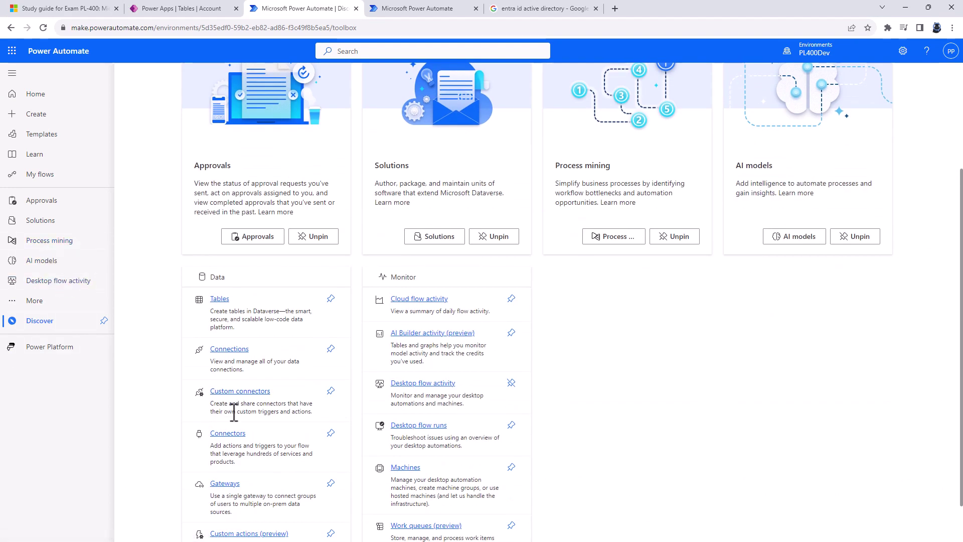
{"action": "left_click", "coordinate": [256, 392]}
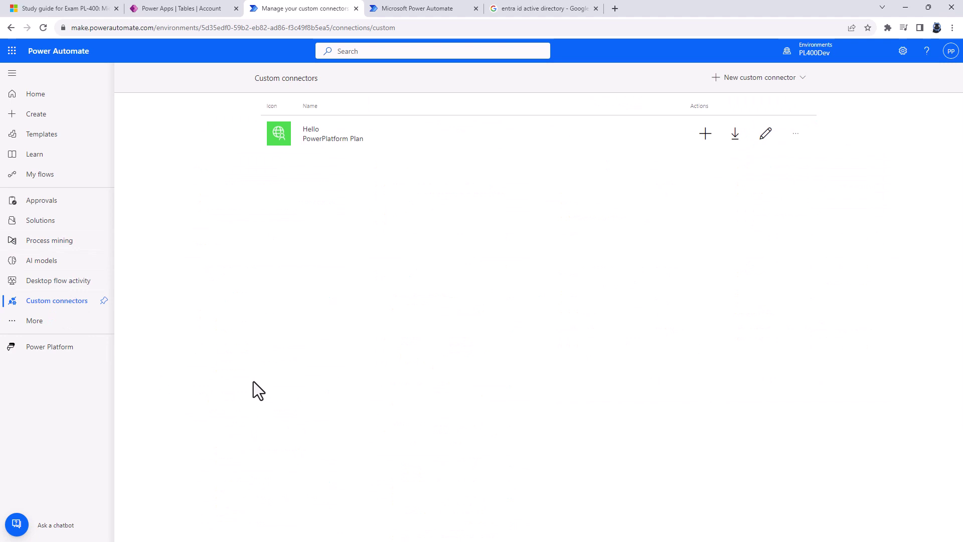
{"action": "left_click", "coordinate": [788, 81]}
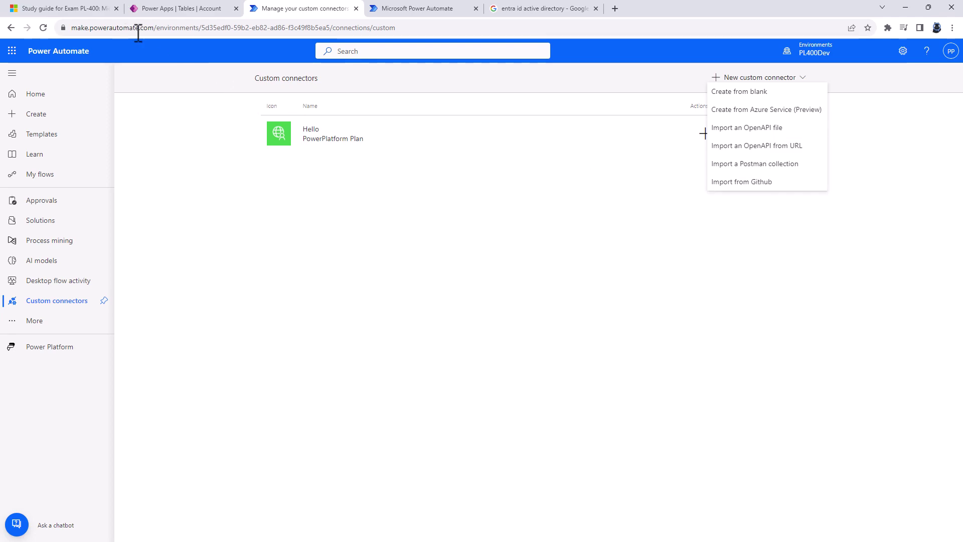
{"action": "left_click", "coordinate": [92, 14]}
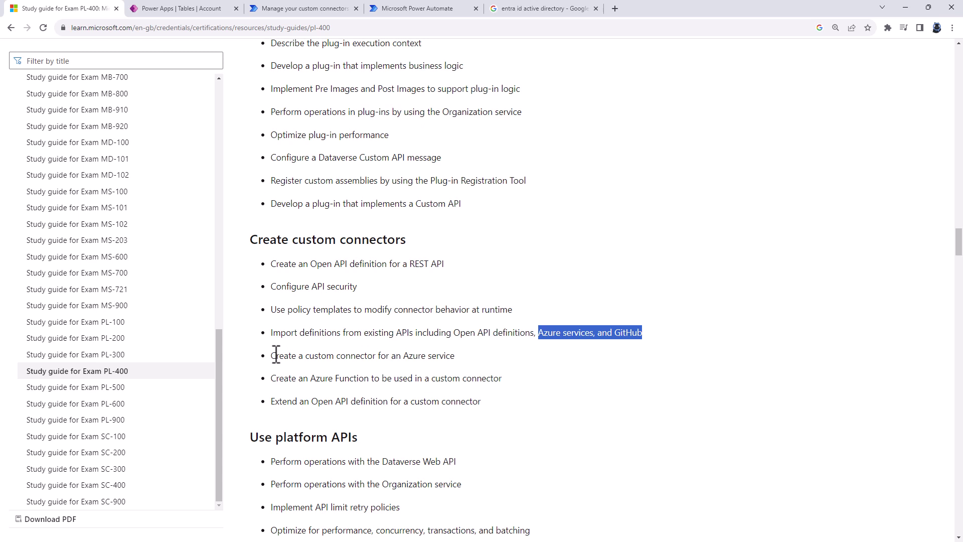
{"action": "left_click_drag", "start_coordinate": [275, 355], "coordinate": [455, 357]}
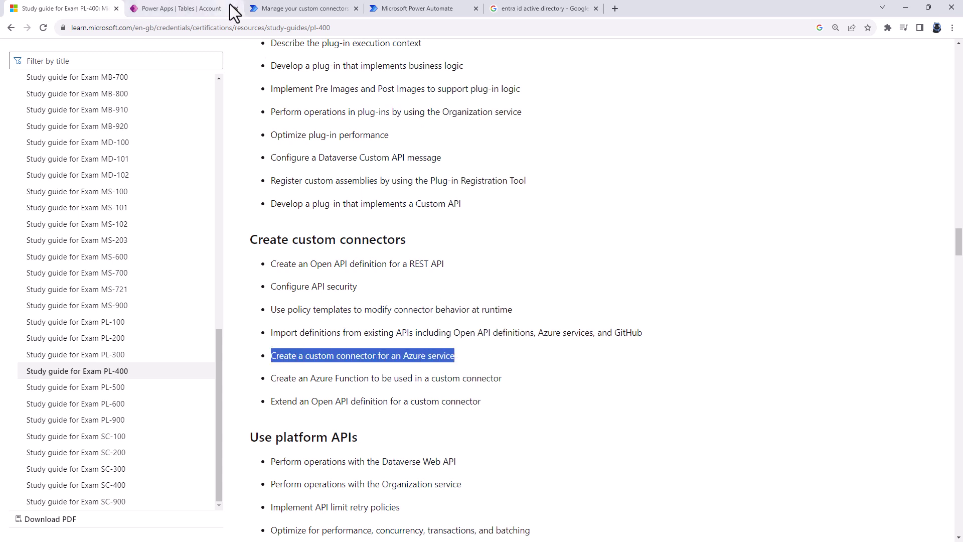
Step: Open the Hello connector's definition and review the code query parameter's fields
{"action": "left_click", "coordinate": [290, 9]}
{"action": "left_click", "coordinate": [694, 167]}
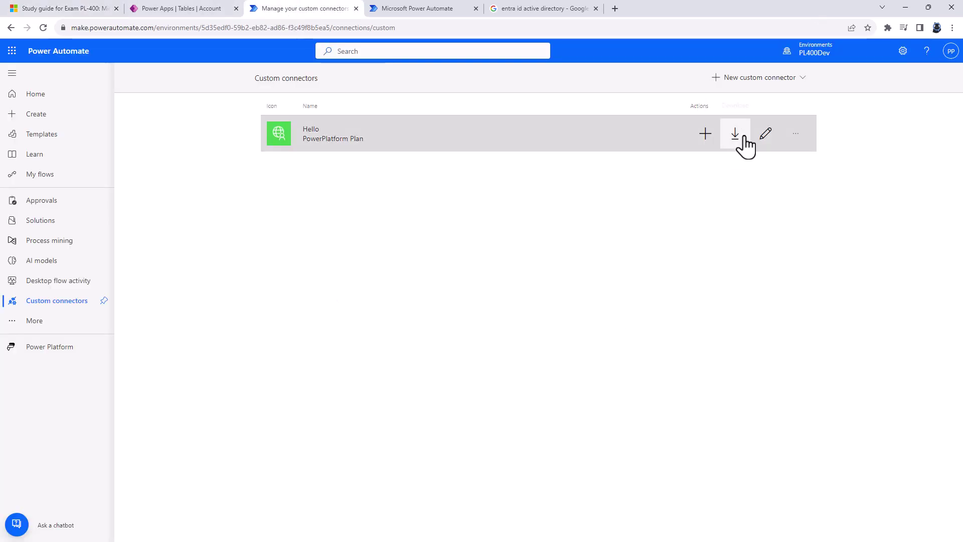
{"action": "left_click", "coordinate": [766, 134]}
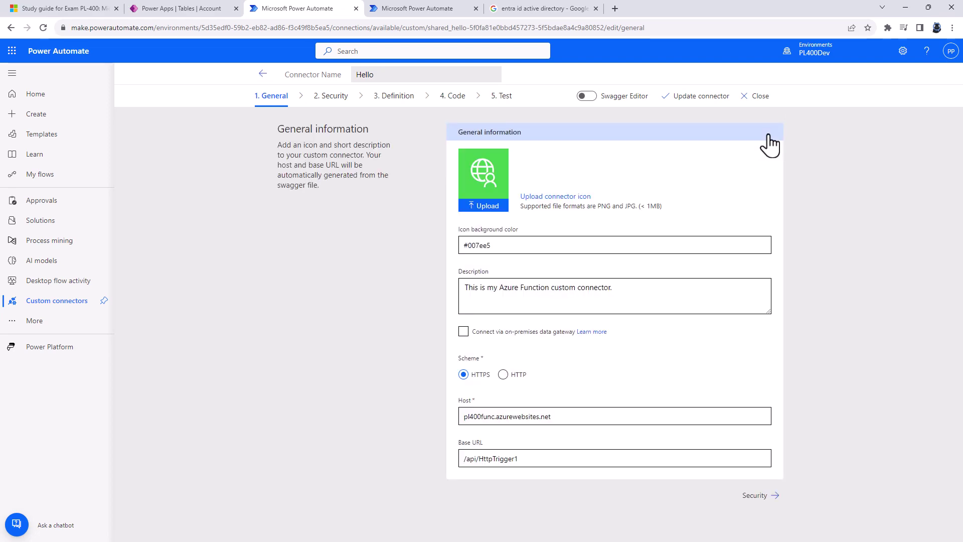
{"action": "left_click", "coordinate": [395, 99]}
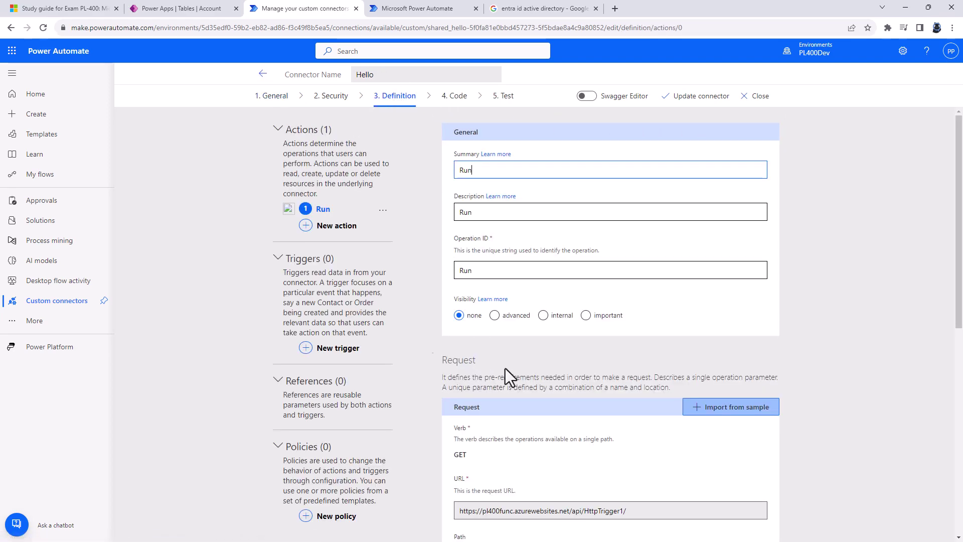
{"action": "scroll", "coordinate": [541, 396], "scroll_direction": "down", "scroll_amount": 3}
{"action": "scroll", "coordinate": [534, 396], "scroll_direction": "down", "scroll_amount": 1}
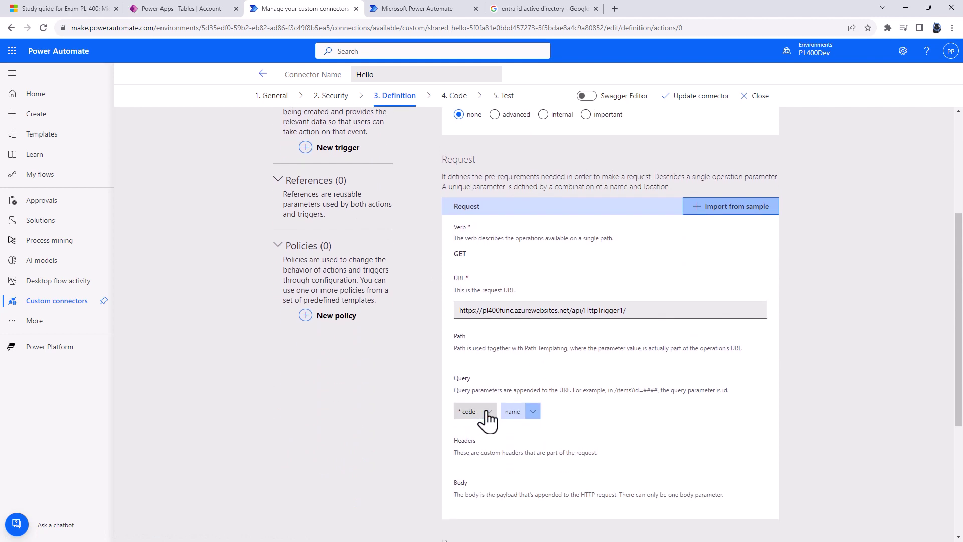
{"action": "left_click", "coordinate": [485, 418]}
{"action": "left_click", "coordinate": [465, 431]}
{"action": "scroll", "coordinate": [592, 452], "scroll_direction": "down", "scroll_amount": 5}
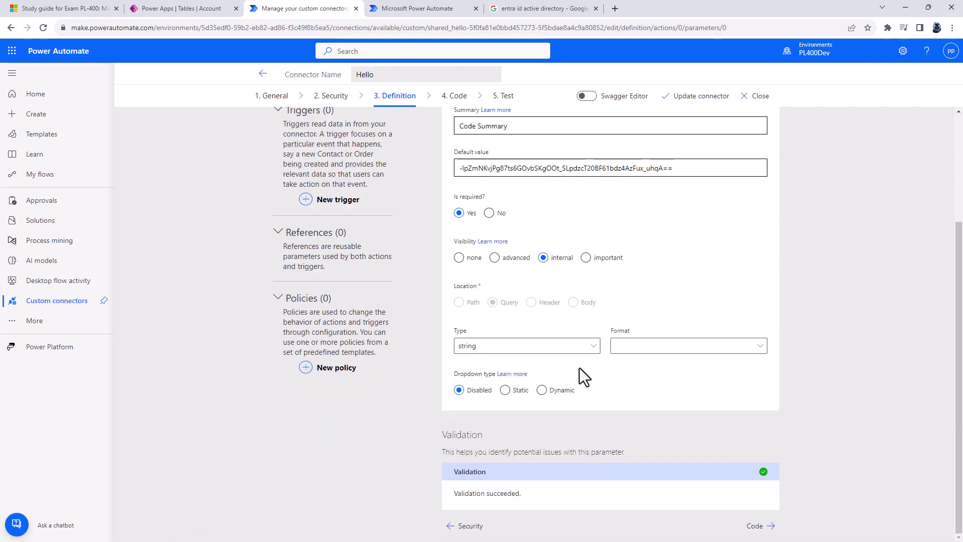
{"action": "scroll", "coordinate": [580, 369], "scroll_direction": "up", "scroll_amount": 5}
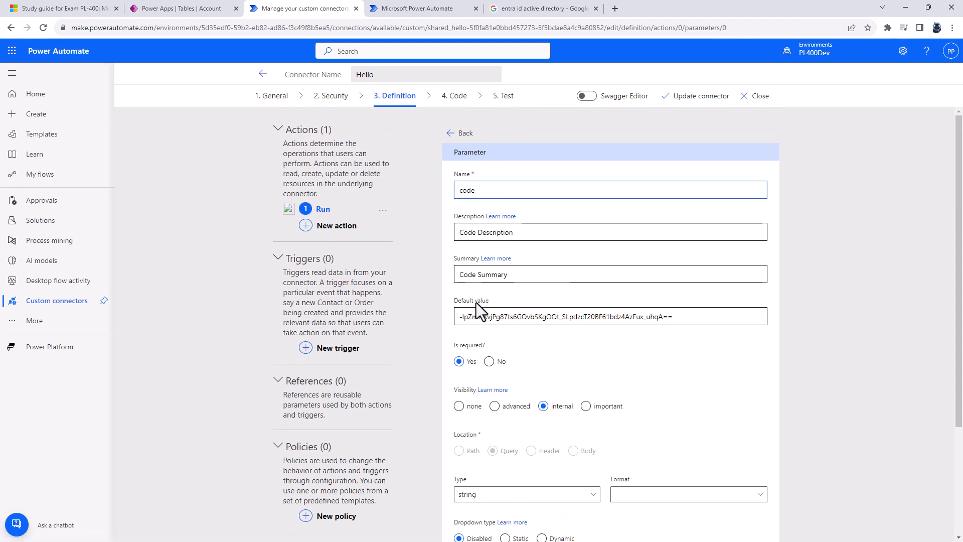
Step: Highlight the Extend an OpenAPI definition objective in the study guide
{"action": "left_click", "coordinate": [42, 8]}
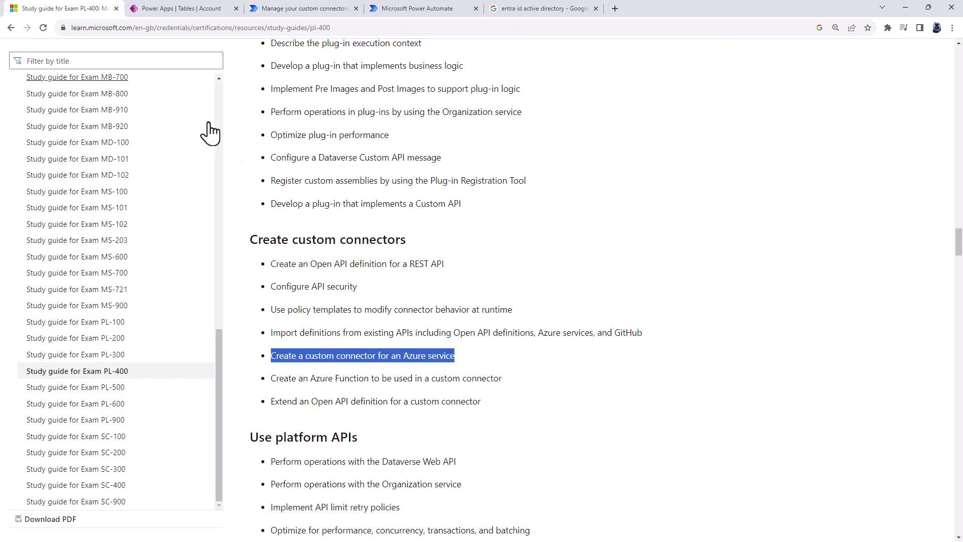
{"action": "left_click_drag", "start_coordinate": [277, 402], "coordinate": [474, 388]}
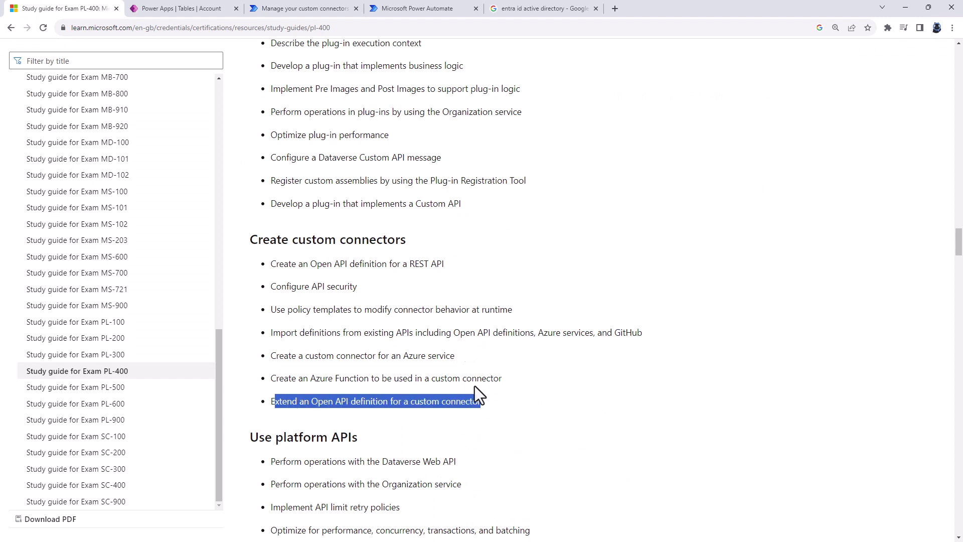
{"action": "left_click", "coordinate": [319, 17]}
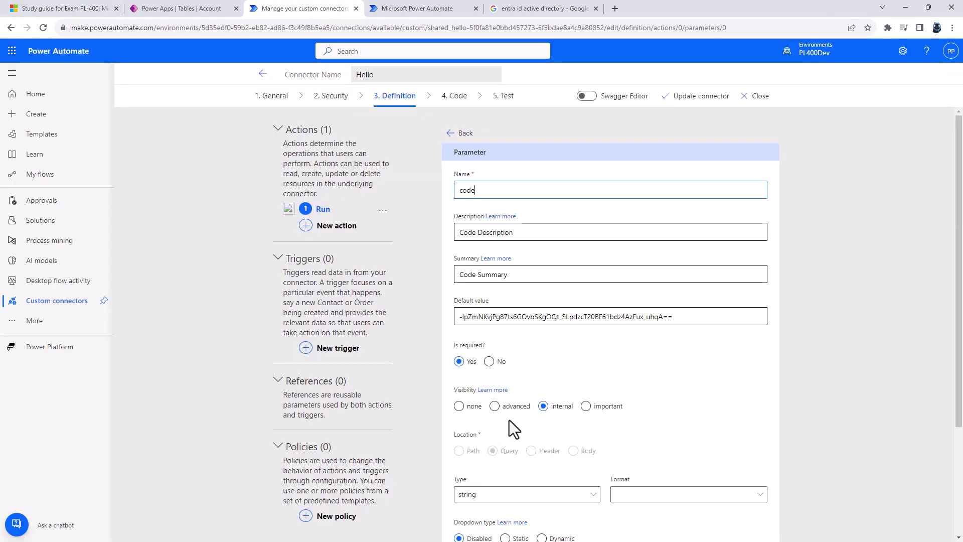
Step: Turn on the Swagger Editor and select the code parameter's description and x-ms extension lines
{"action": "scroll", "coordinate": [512, 419], "scroll_direction": "down", "scroll_amount": 1}
{"action": "scroll", "coordinate": [514, 425], "scroll_direction": "down", "scroll_amount": 3}
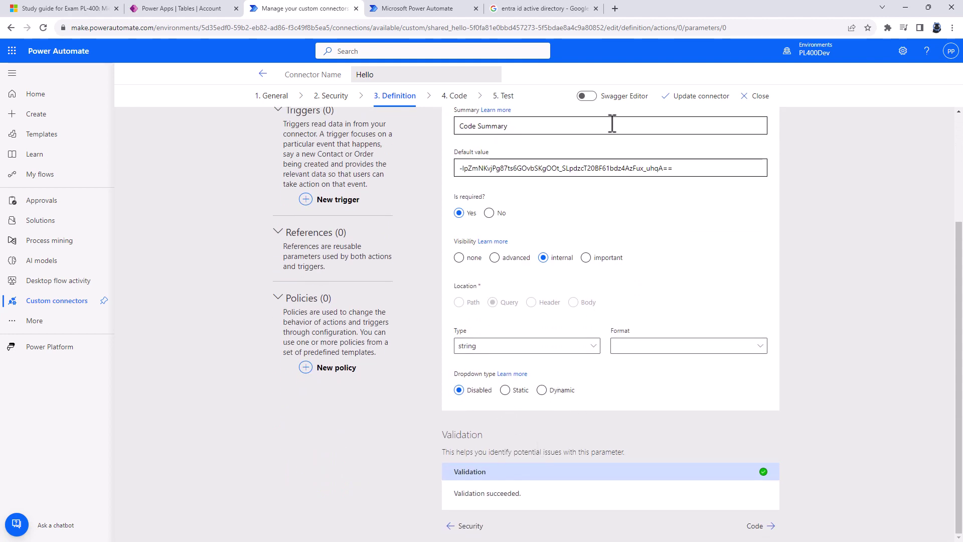
{"action": "left_click", "coordinate": [588, 96]}
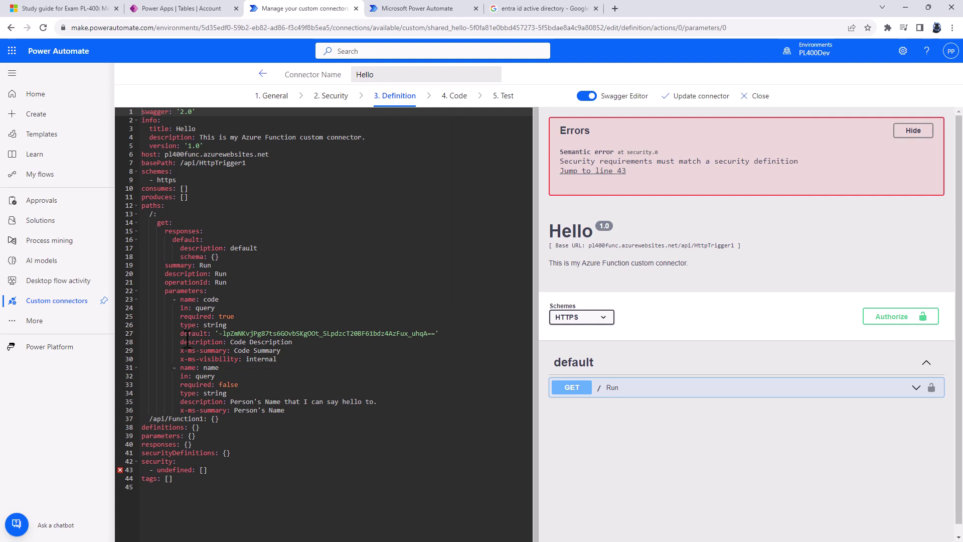
{"action": "double_click", "coordinate": [204, 341]}
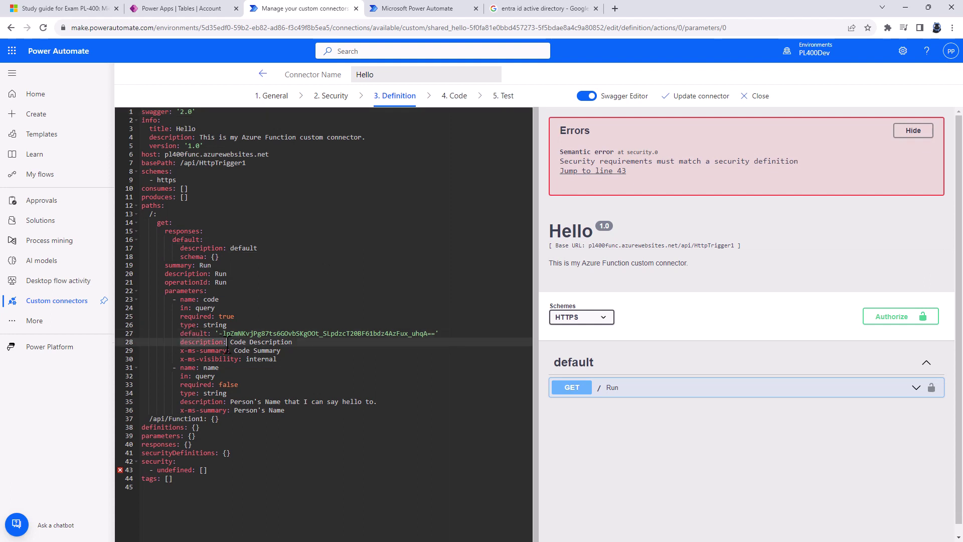
{"action": "left_click_drag", "start_coordinate": [166, 266], "coordinate": [193, 266]}
{"action": "left_click_drag", "start_coordinate": [180, 350], "coordinate": [195, 351]}
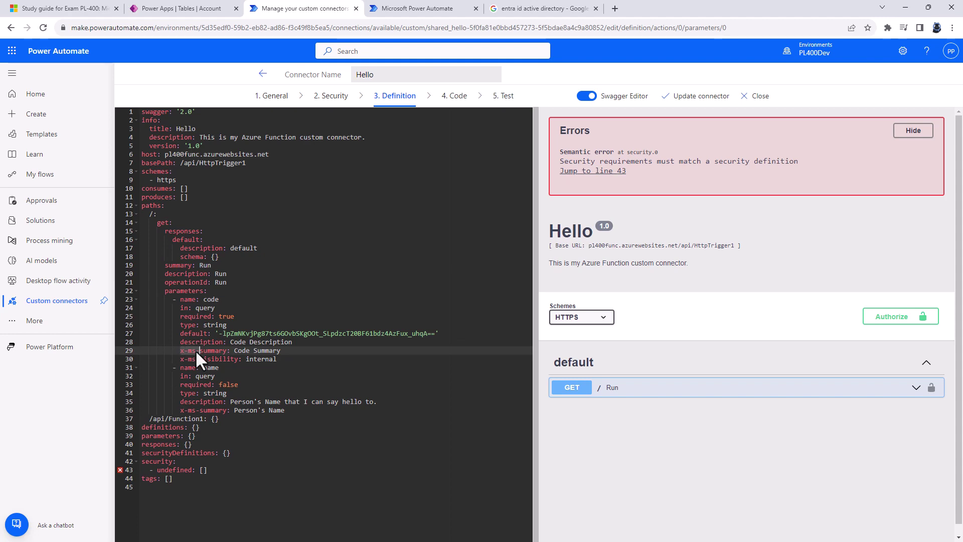
Step: Highlight the Configure Power Automate cloud flows heading and the sensitive input and output parameters objective
{"action": "left_click", "coordinate": [68, 10]}
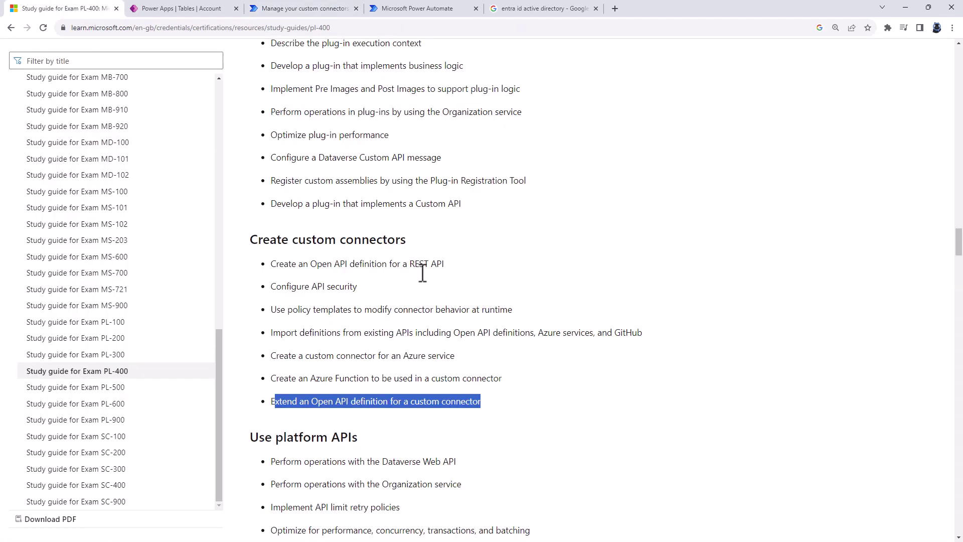
{"action": "scroll", "coordinate": [444, 273], "scroll_direction": "down", "scroll_amount": 9}
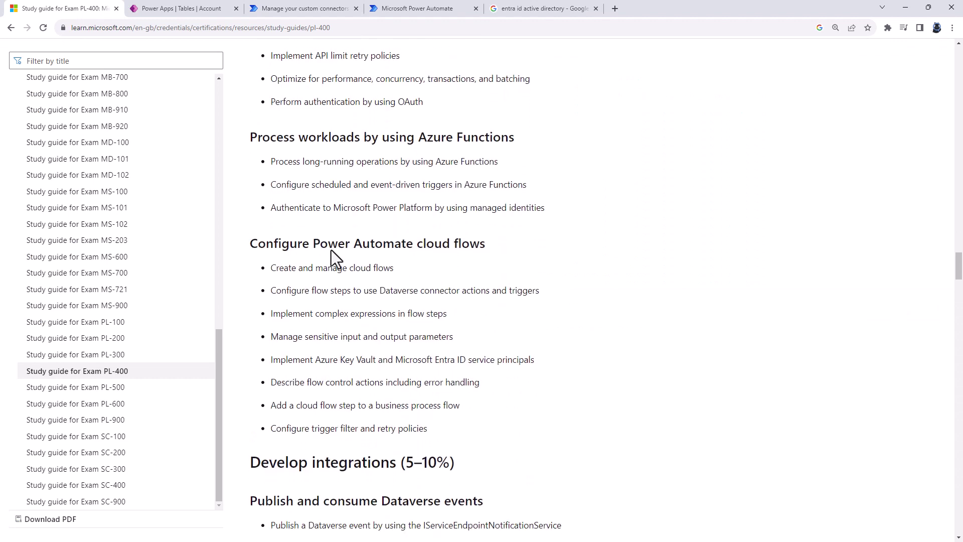
{"action": "left_click_drag", "start_coordinate": [251, 243], "coordinate": [486, 243]}
{"action": "left_click_drag", "start_coordinate": [272, 336], "coordinate": [489, 338]}
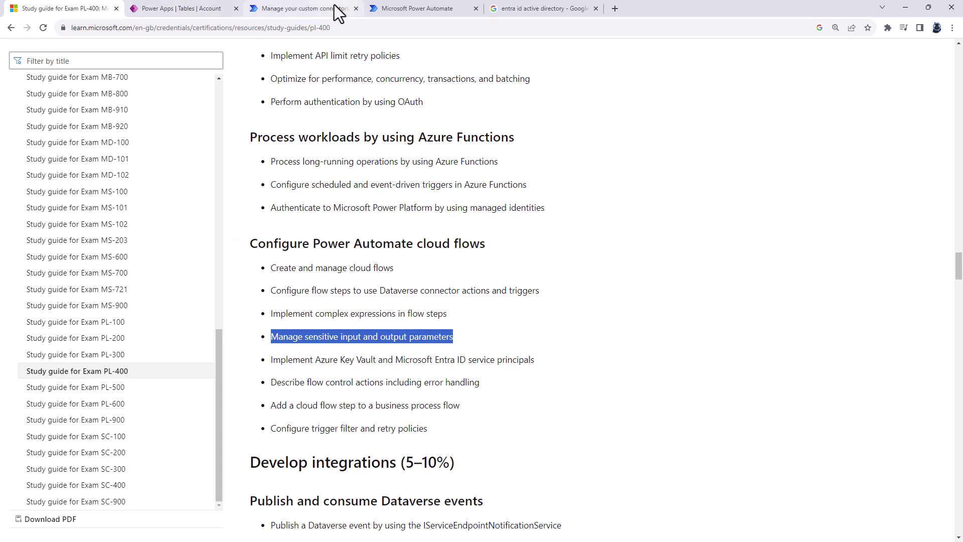
Step: Show the Send me a mobile notification action's settings in AzureTrigger, closing without changes
{"action": "left_click", "coordinate": [399, 9]}
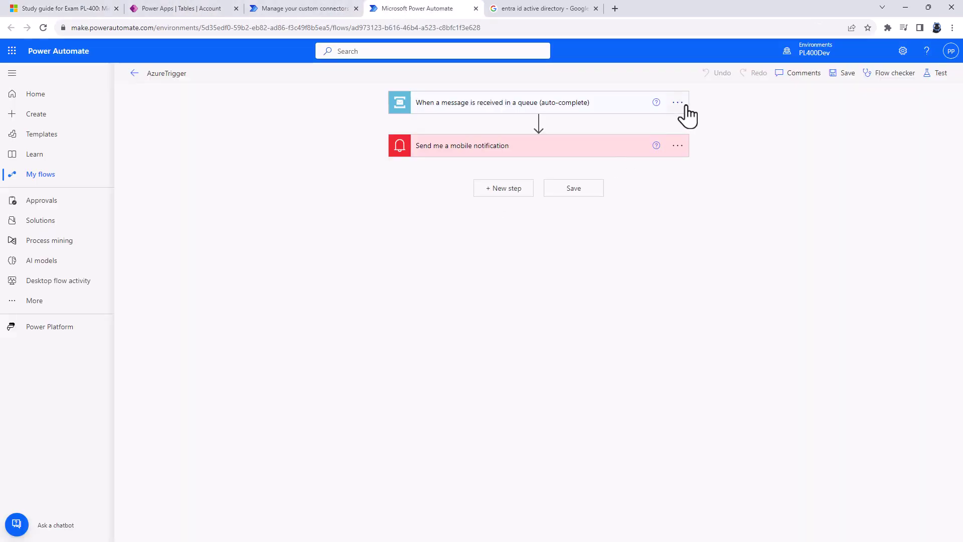
{"action": "left_click", "coordinate": [678, 145]}
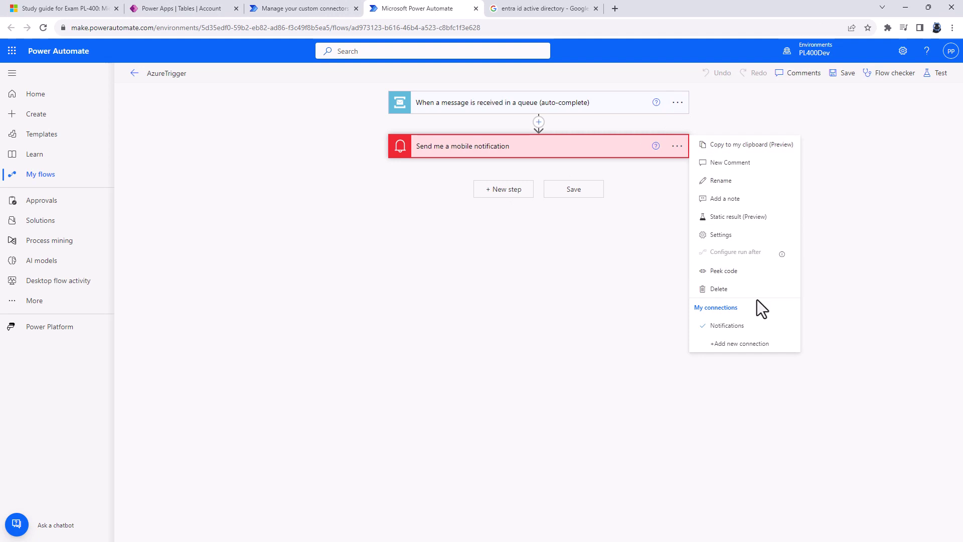
{"action": "left_click", "coordinate": [753, 236]}
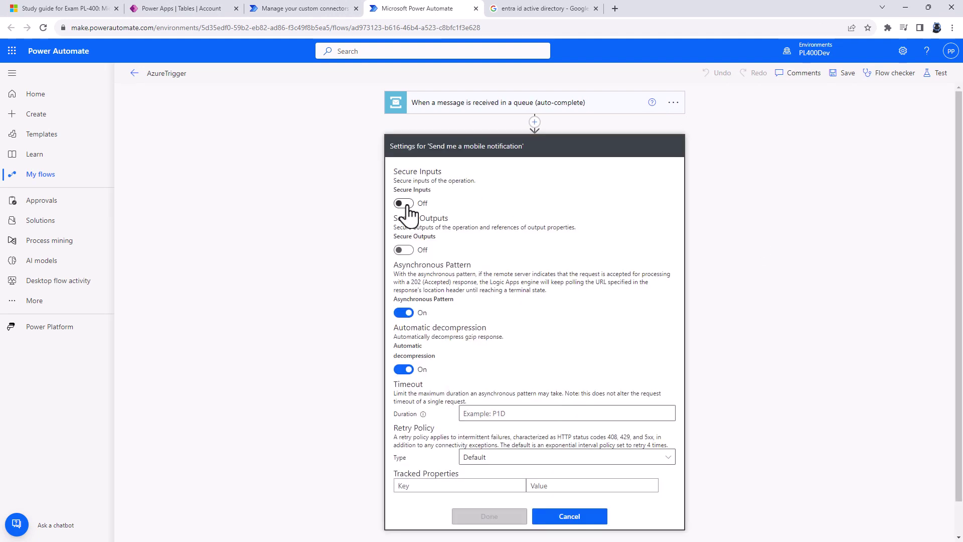
{"action": "left_click", "coordinate": [568, 518]}
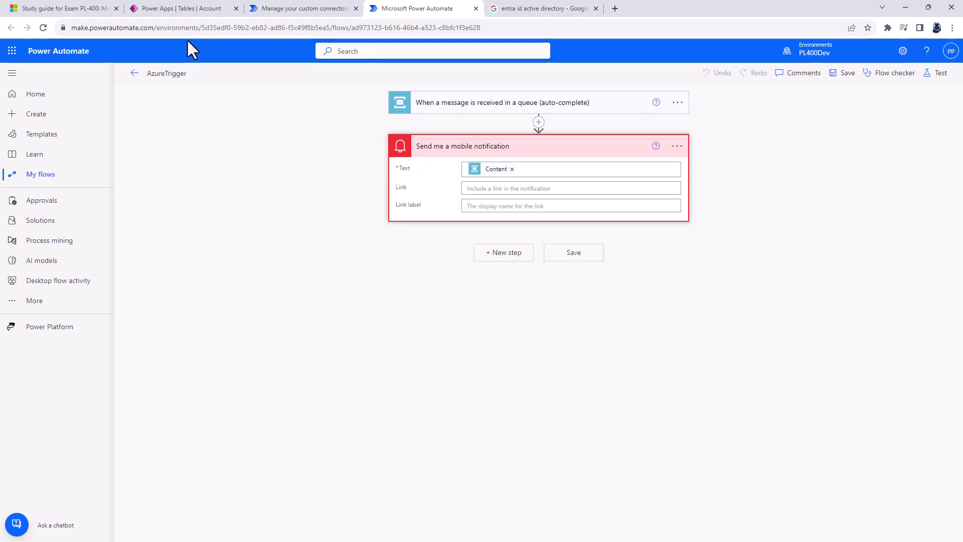
Step: Highlight the whole Azure Key Vault objective in the study guide
{"action": "left_click", "coordinate": [96, 9]}
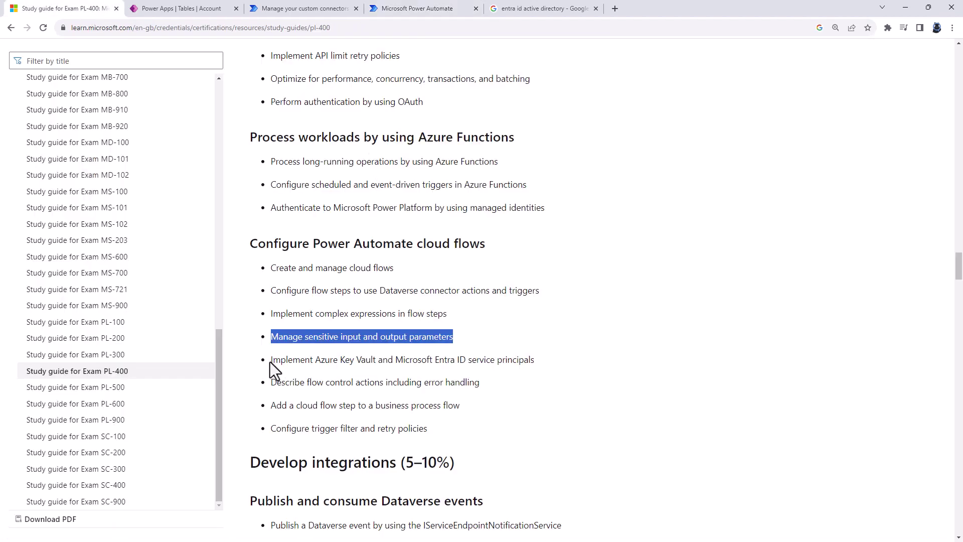
{"action": "left_click_drag", "start_coordinate": [272, 360], "coordinate": [376, 359]}
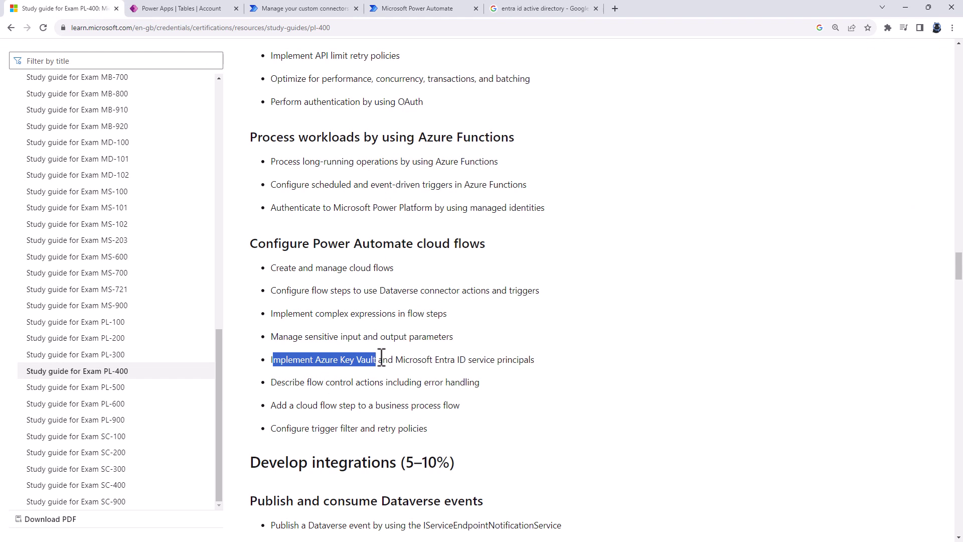
{"action": "left_click_drag", "start_coordinate": [381, 359], "coordinate": [535, 360]}
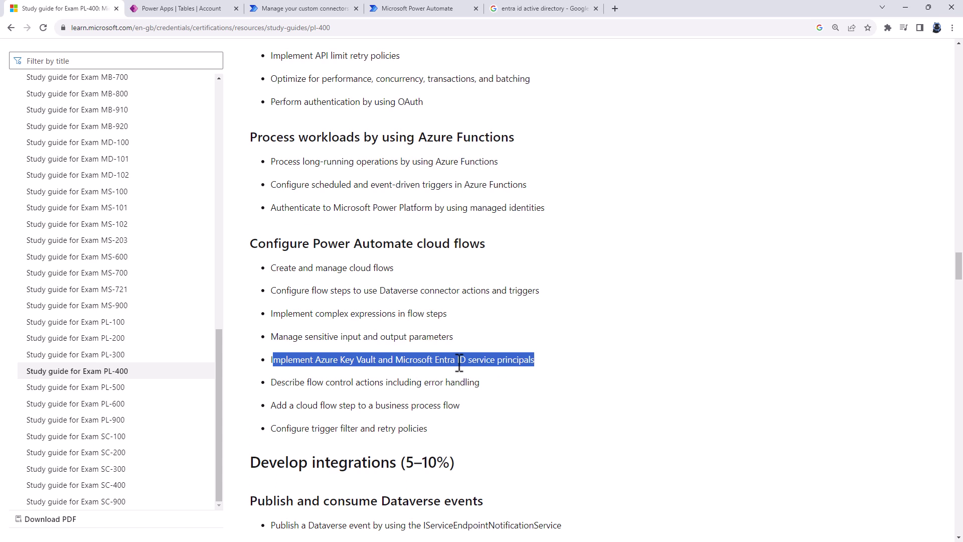
{"action": "left_click", "coordinate": [360, 366]}
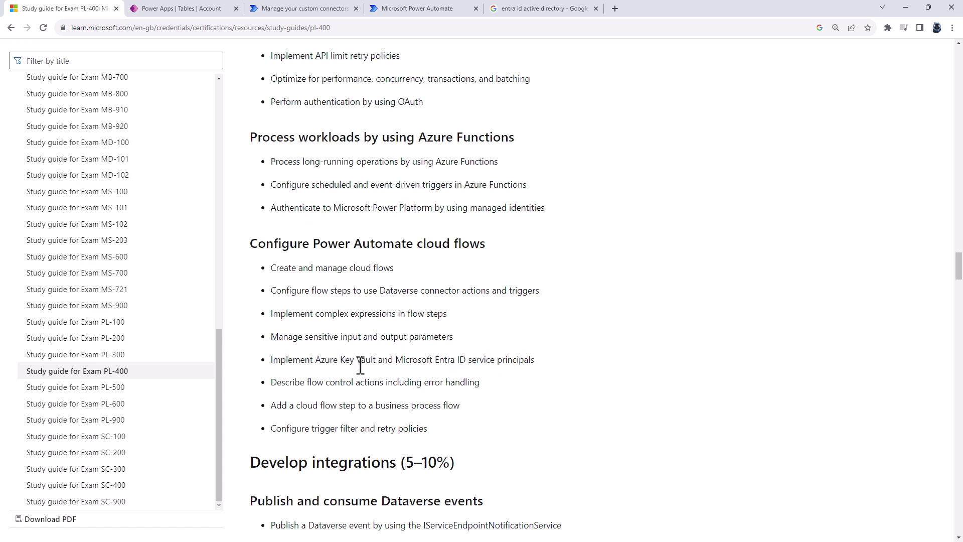
Step: Preview an Azure Key Vault step after the notification, discard it, then show the More navigation pages
{"action": "left_click", "coordinate": [275, 6]}
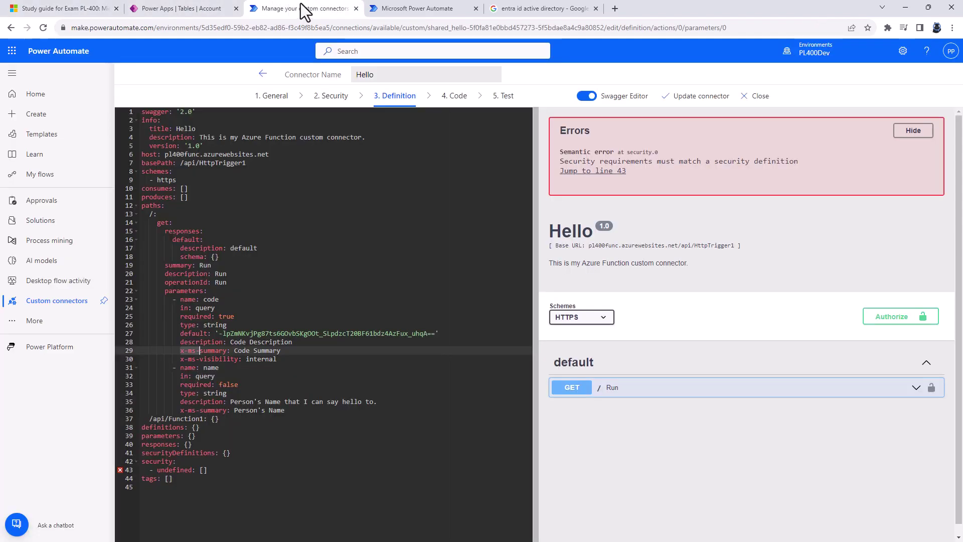
{"action": "left_click", "coordinate": [392, 9]}
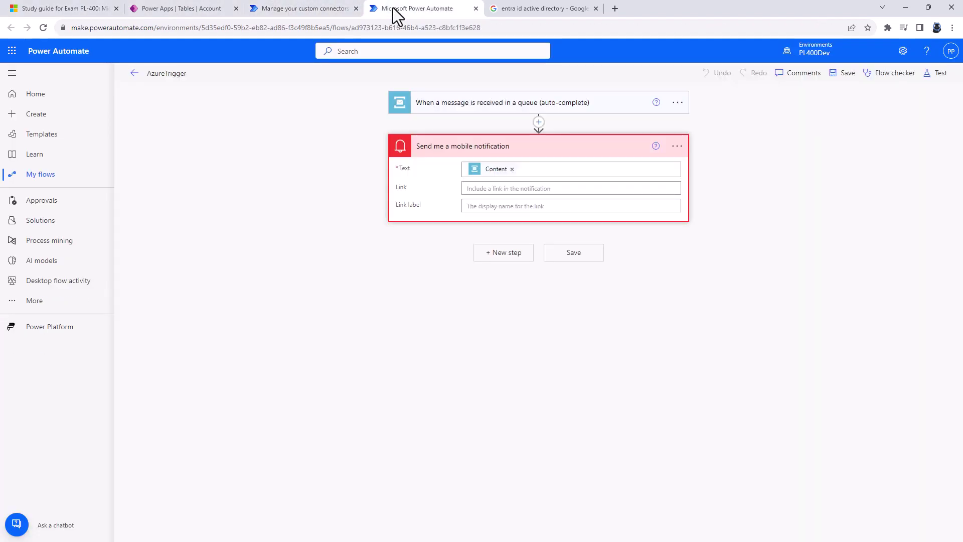
{"action": "left_click", "coordinate": [505, 255]}
{"action": "type", "text": "key vault"}
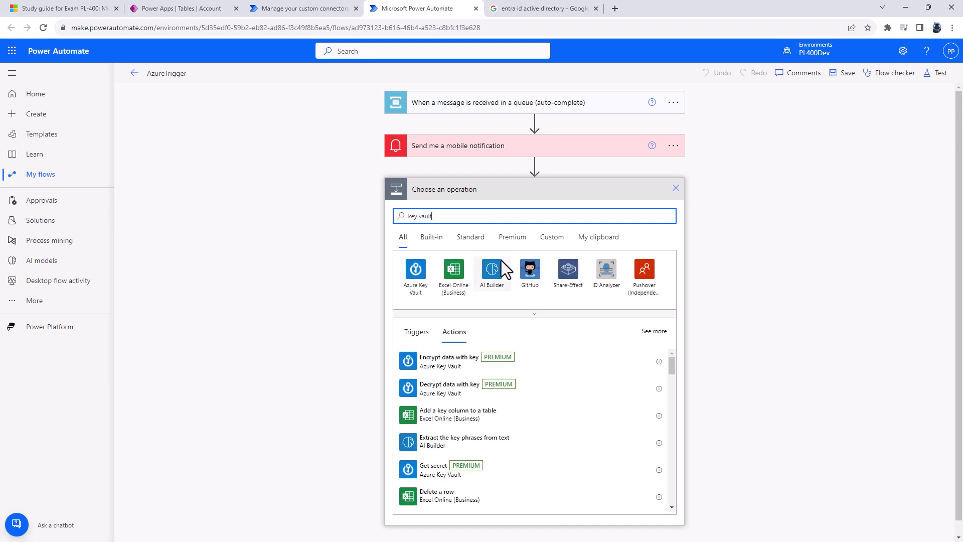
{"action": "left_click", "coordinate": [414, 276]}
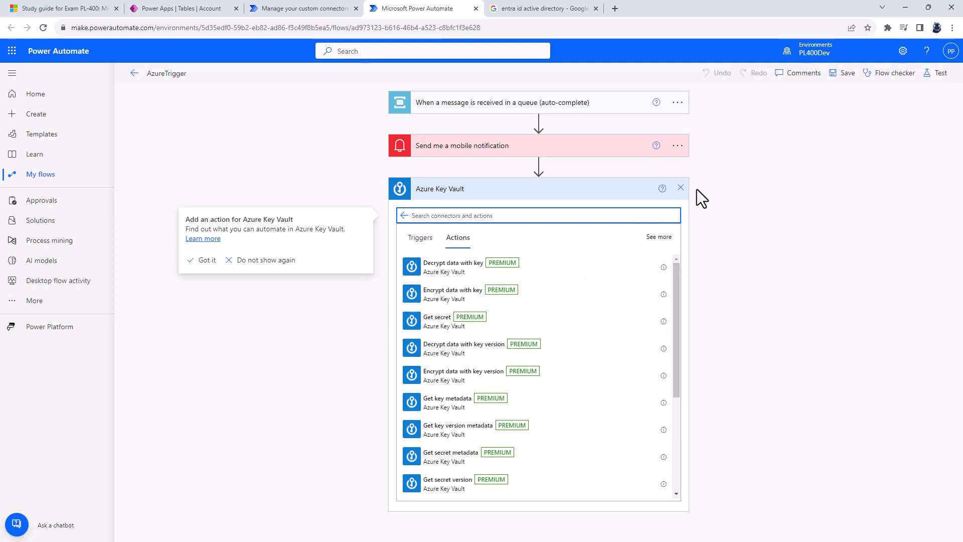
{"action": "left_click", "coordinate": [681, 188]}
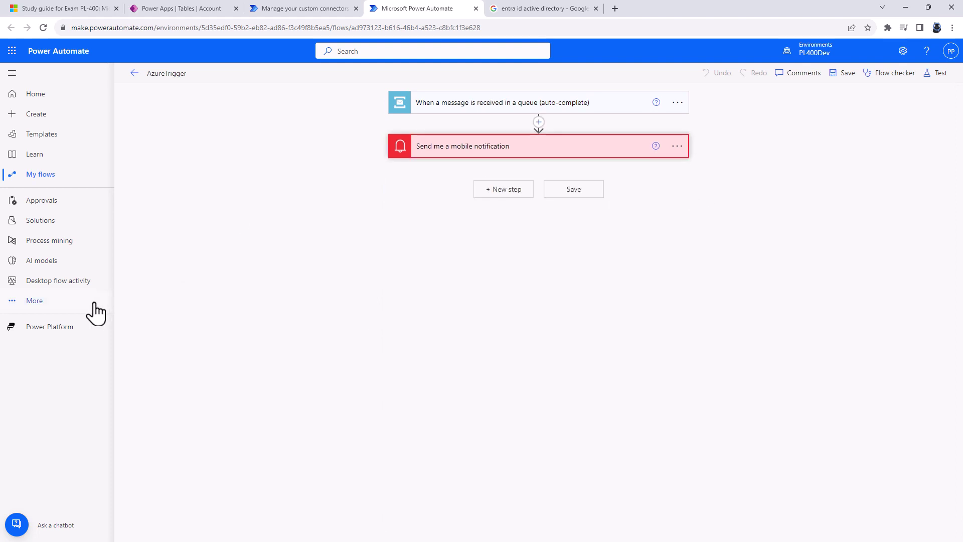
{"action": "left_click", "coordinate": [50, 314]}
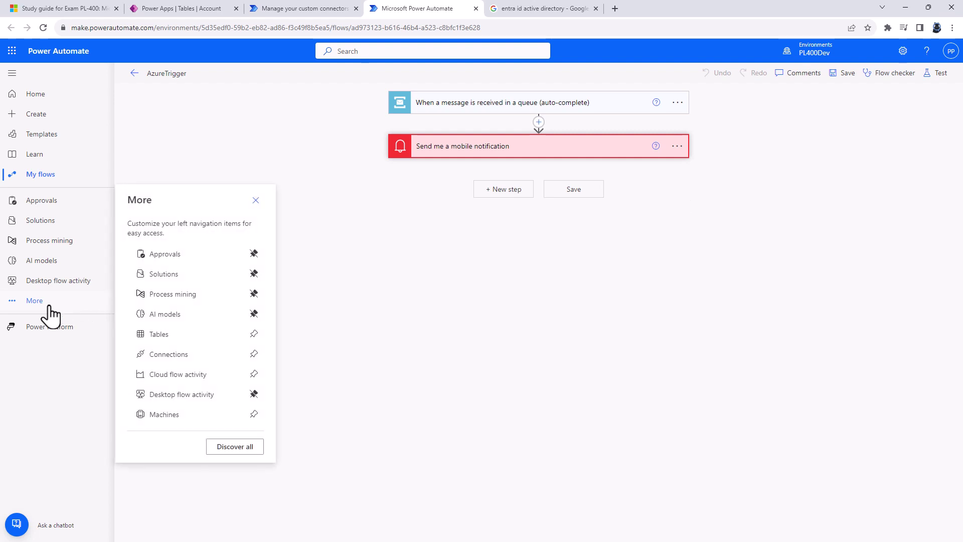
Step: View the Azure Key Vault connection's details, cancel without saving, and return to the PL-400 study guide
{"action": "left_click", "coordinate": [188, 357]}
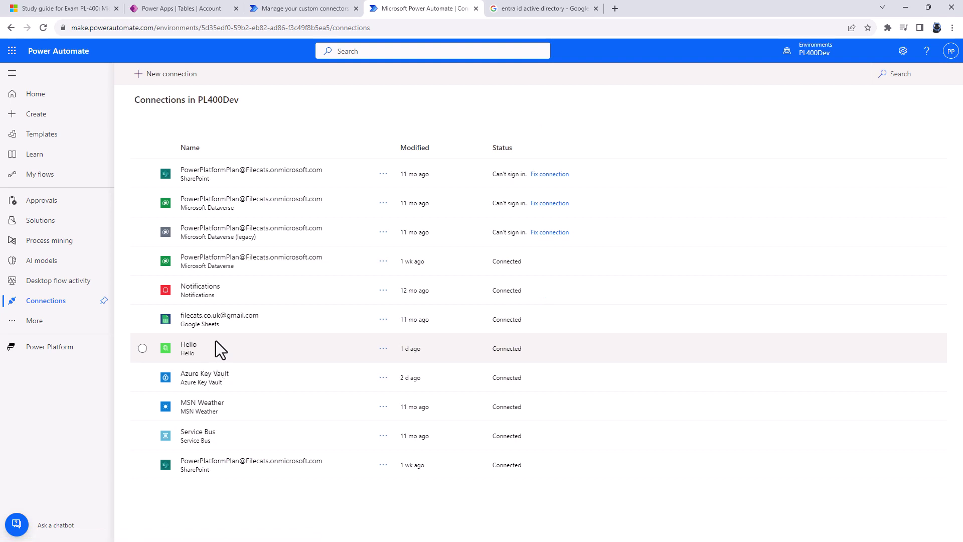
{"action": "left_click", "coordinate": [383, 377]}
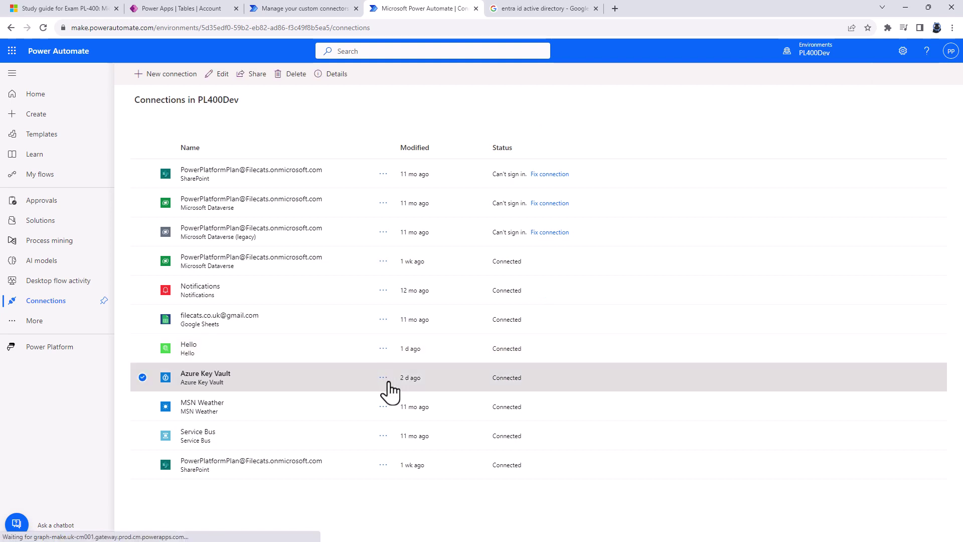
{"action": "left_click", "coordinate": [388, 399]}
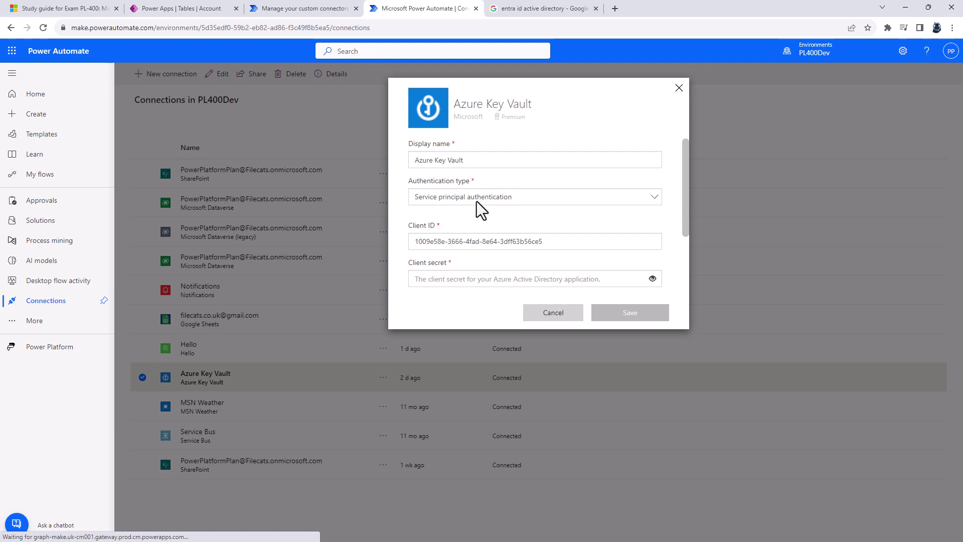
{"action": "left_click_drag", "start_coordinate": [684, 217], "coordinate": [686, 272]}
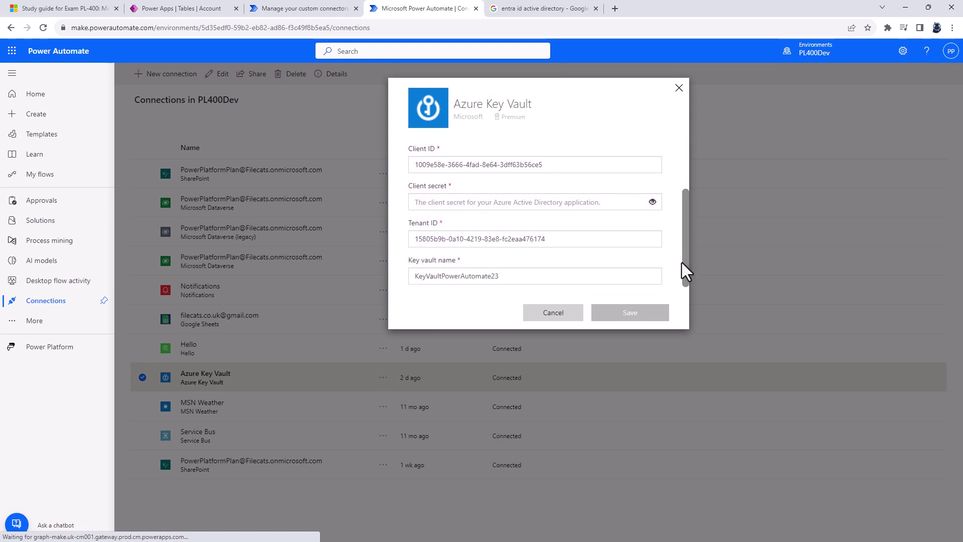
{"action": "left_click", "coordinate": [550, 315]}
{"action": "left_click", "coordinate": [61, 5]}
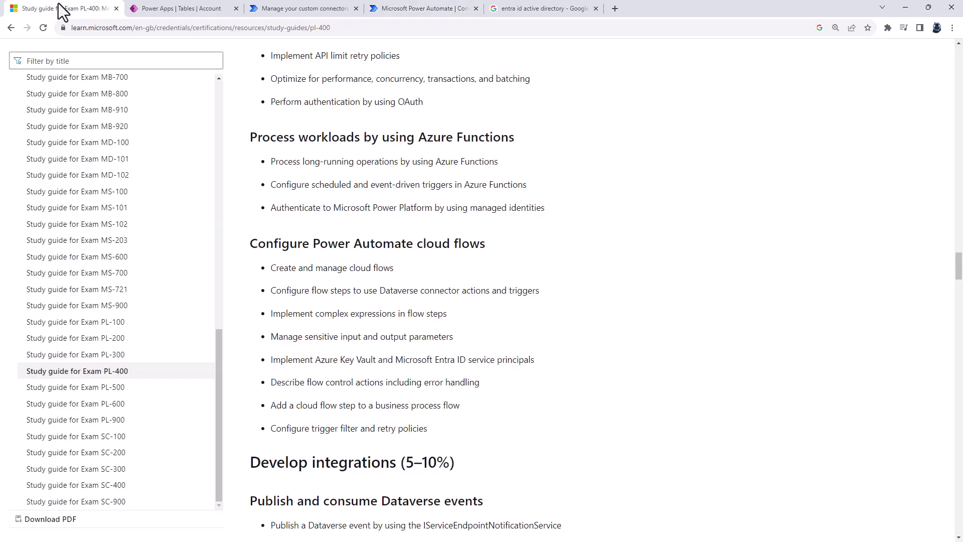
Step: Highlight the 'Configure trigger filter and retry policies' objective in the study guide
{"action": "left_click_drag", "start_coordinate": [271, 429], "coordinate": [380, 431]}
{"action": "double_click", "coordinate": [387, 429]}
{"action": "left_click_drag", "start_coordinate": [276, 430], "coordinate": [359, 429]}
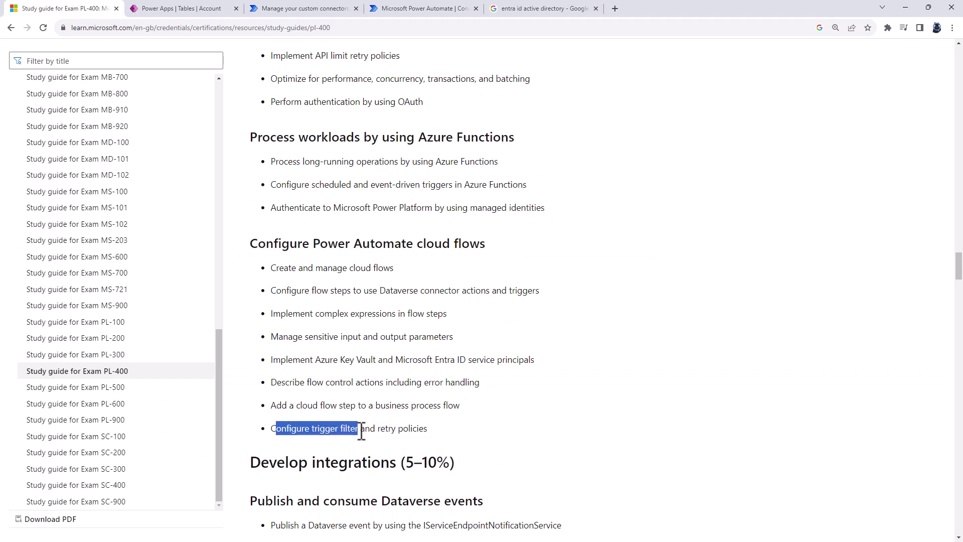
Step: Create an automated cloud flow named 'aaa' with the Microsoft Forms 'When a new response is submitted' trigger
{"action": "left_click", "coordinate": [396, 11]}
{"action": "left_click", "coordinate": [58, 175]}
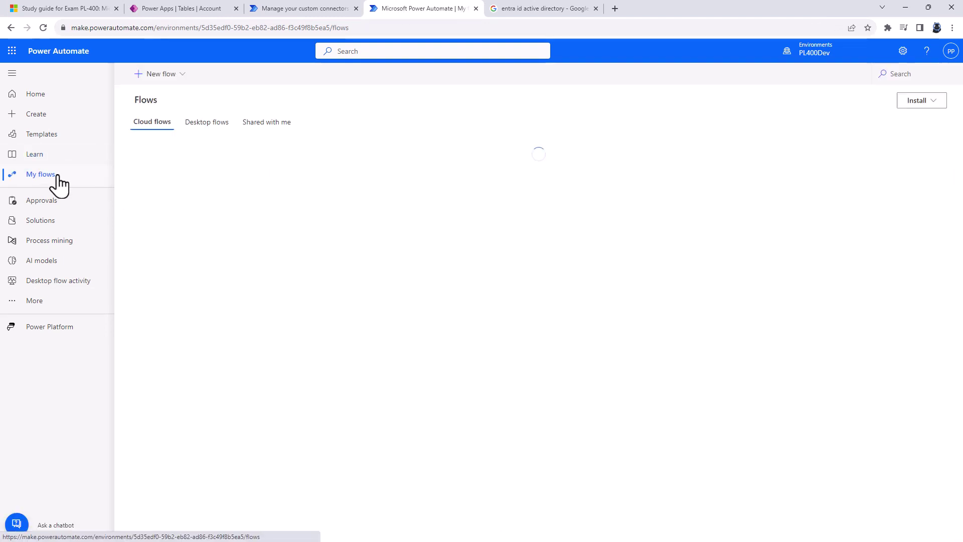
{"action": "left_click", "coordinate": [160, 74]}
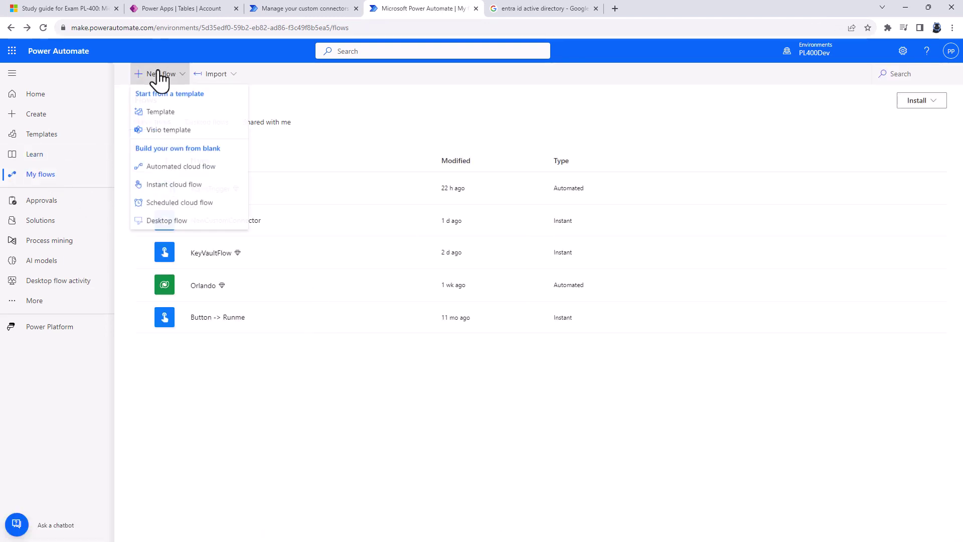
{"action": "left_click", "coordinate": [184, 167]}
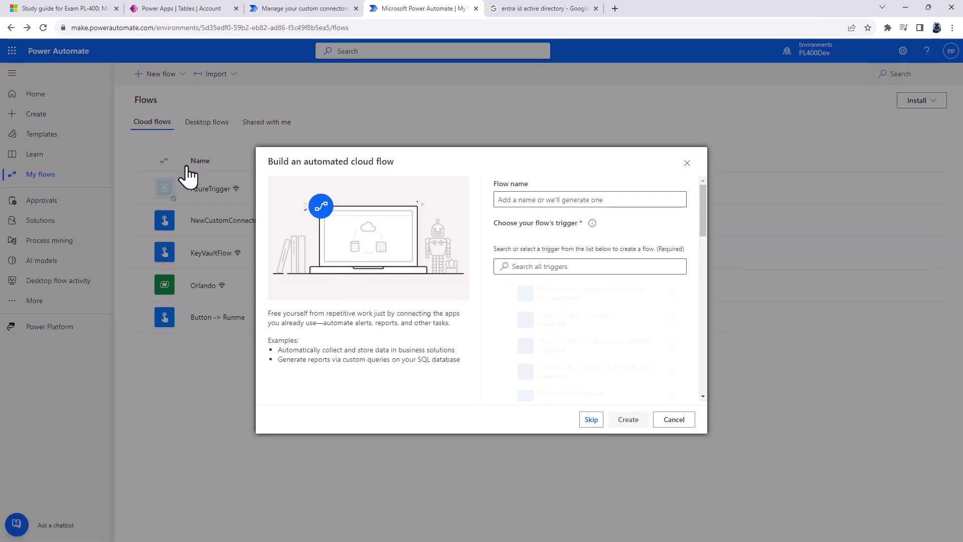
{"action": "left_click", "coordinate": [548, 201]}
{"action": "type", "text": "a"}
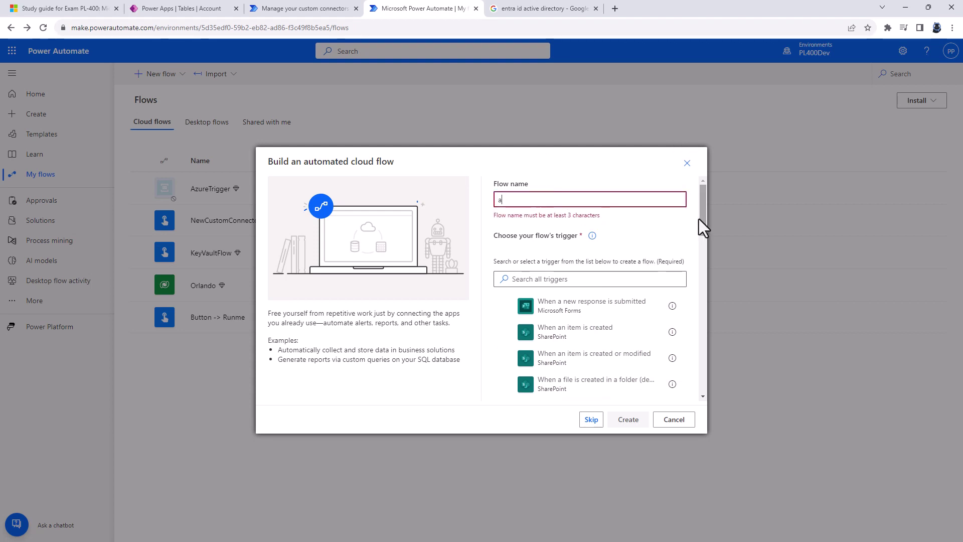
{"action": "left_click", "coordinate": [562, 308]}
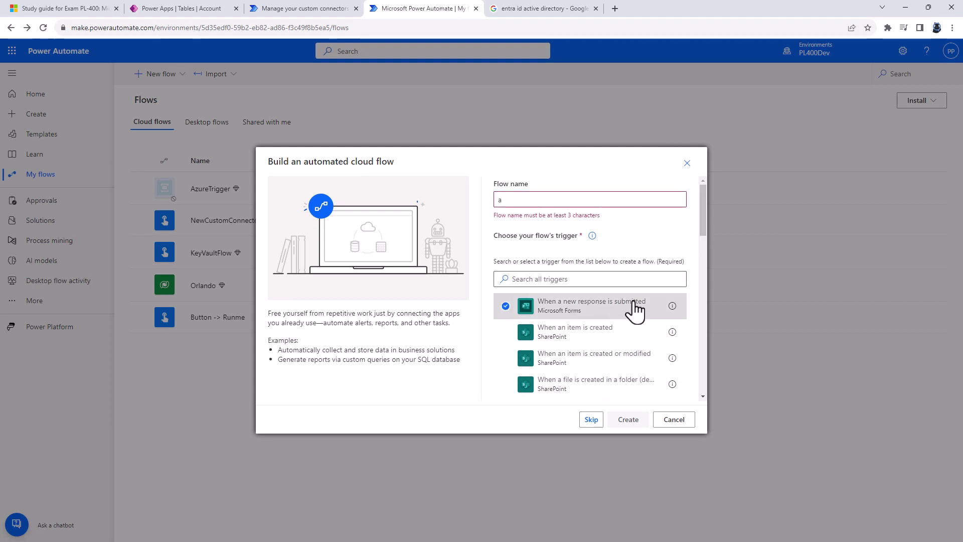
{"action": "left_click", "coordinate": [543, 200]}
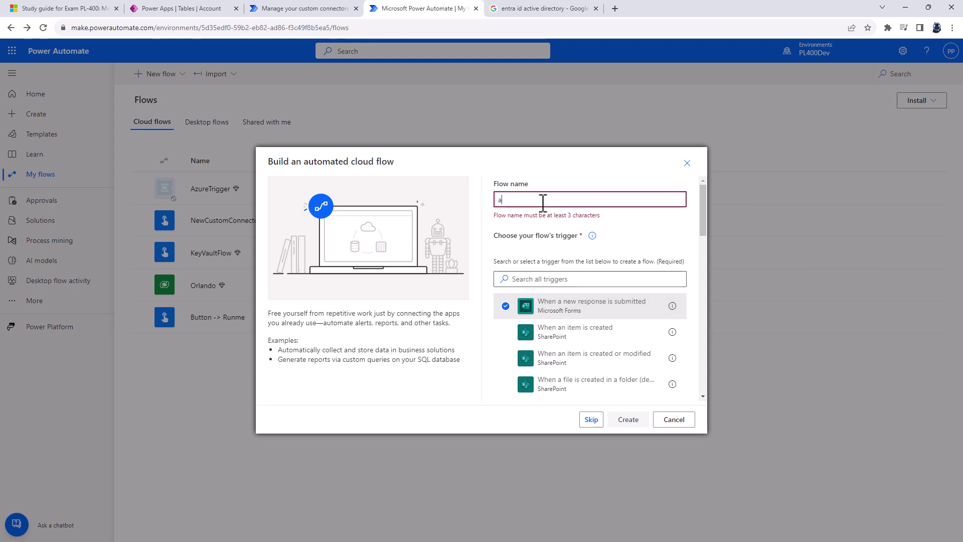
{"action": "type", "text": "aa"}
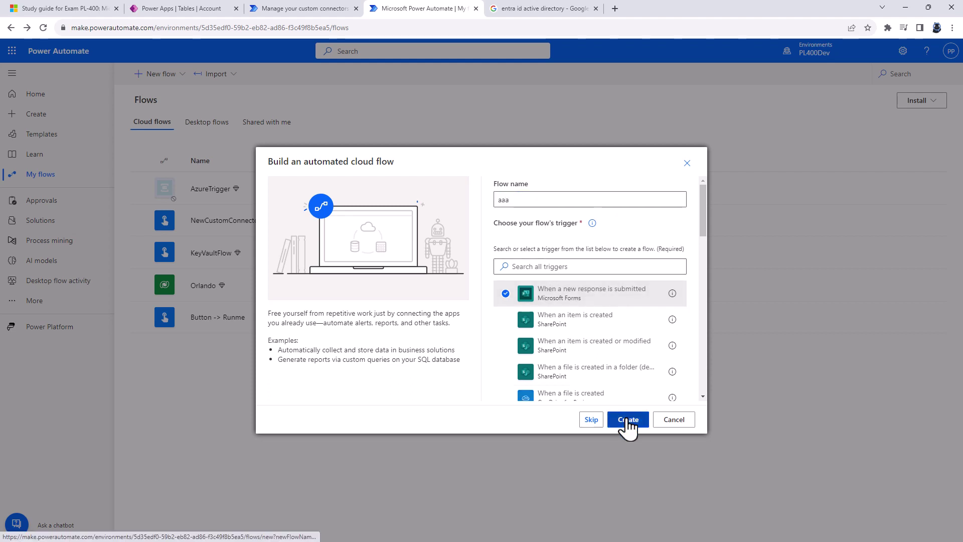
{"action": "left_click", "coordinate": [628, 420]}
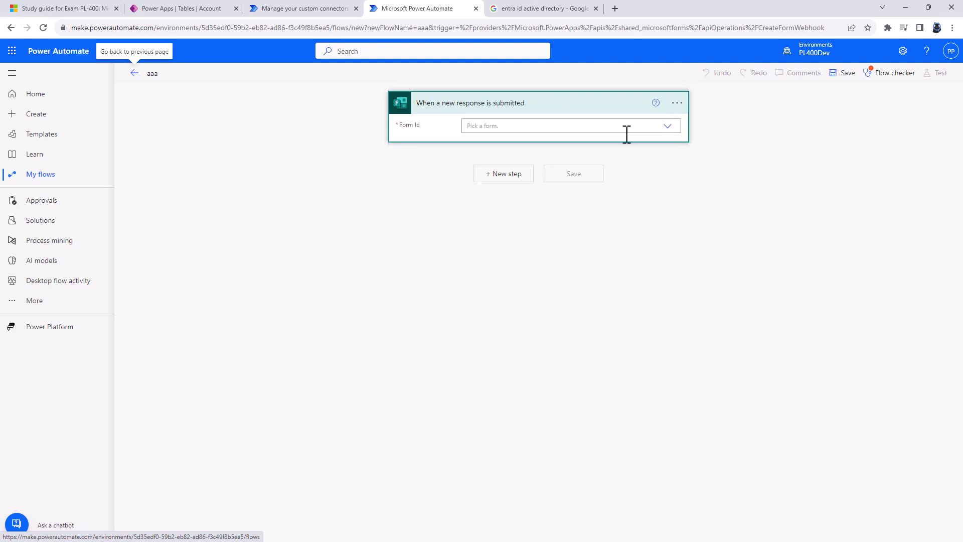
Step: Review the trigger's Trigger Conditions settings, then cancel without changes
{"action": "left_click", "coordinate": [679, 104]}
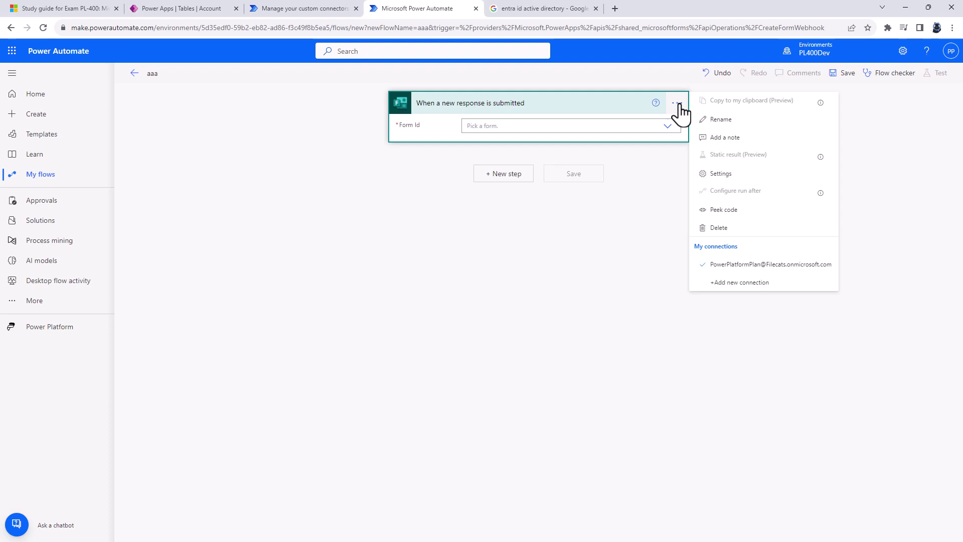
{"action": "left_click", "coordinate": [736, 175]}
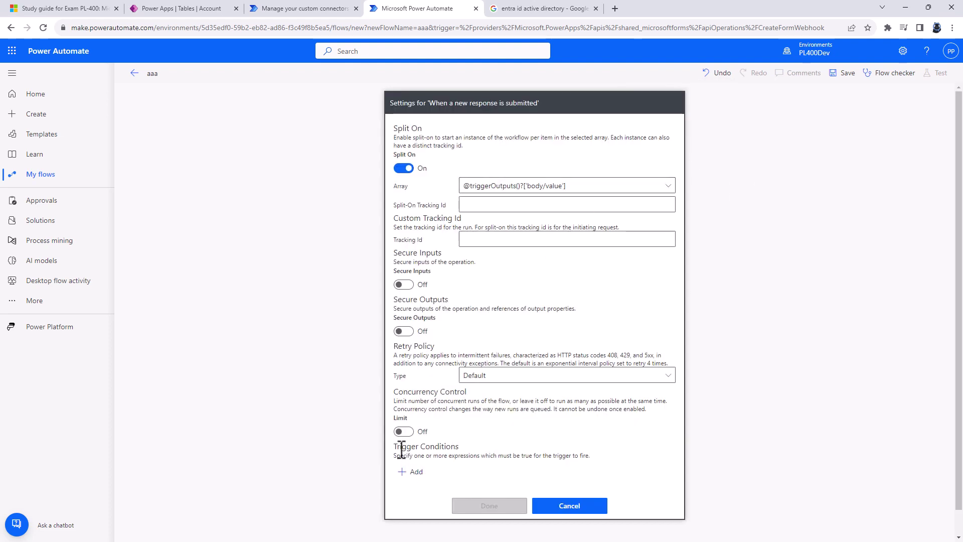
{"action": "left_click_drag", "start_coordinate": [394, 446], "coordinate": [460, 446]}
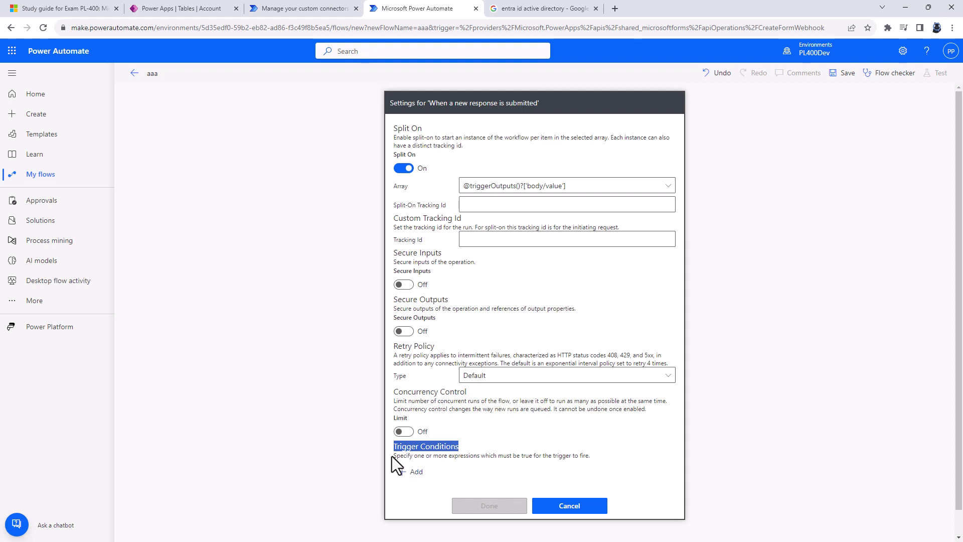
{"action": "left_click_drag", "start_coordinate": [396, 457], "coordinate": [599, 454]}
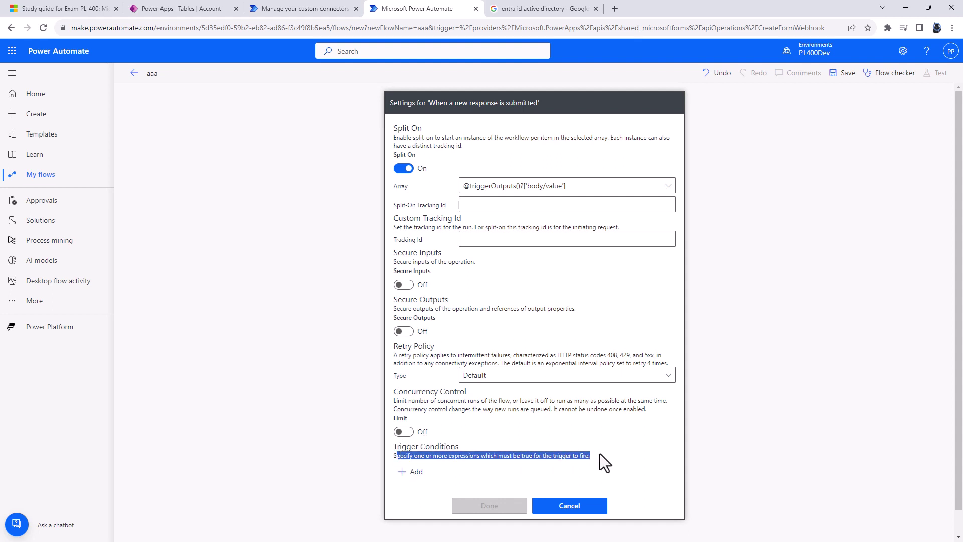
{"action": "left_click", "coordinate": [570, 506]}
Step: Zoom into the study guide, scroll to Develop integrations, and highlight the IServiceEndpointNotificationService bullet
{"action": "left_click", "coordinate": [95, 10]}
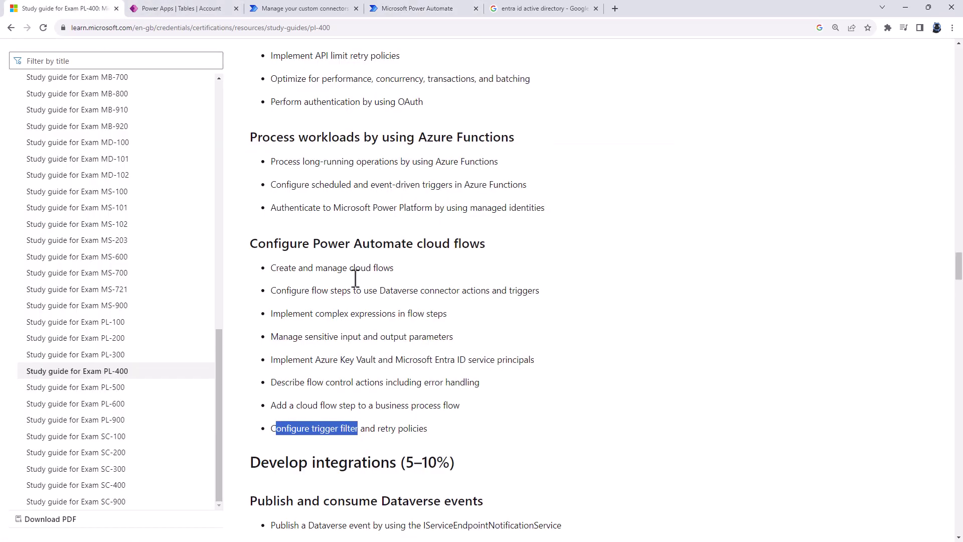
{"action": "key", "text": "ctrl+plus"}
{"action": "key", "text": "ctrl+plus"}
{"action": "key", "text": "ctrl+plus"}
{"action": "key", "text": "ctrl+plus"}
{"action": "scroll", "coordinate": [517, 345], "scroll_direction": "down", "scroll_amount": 4}
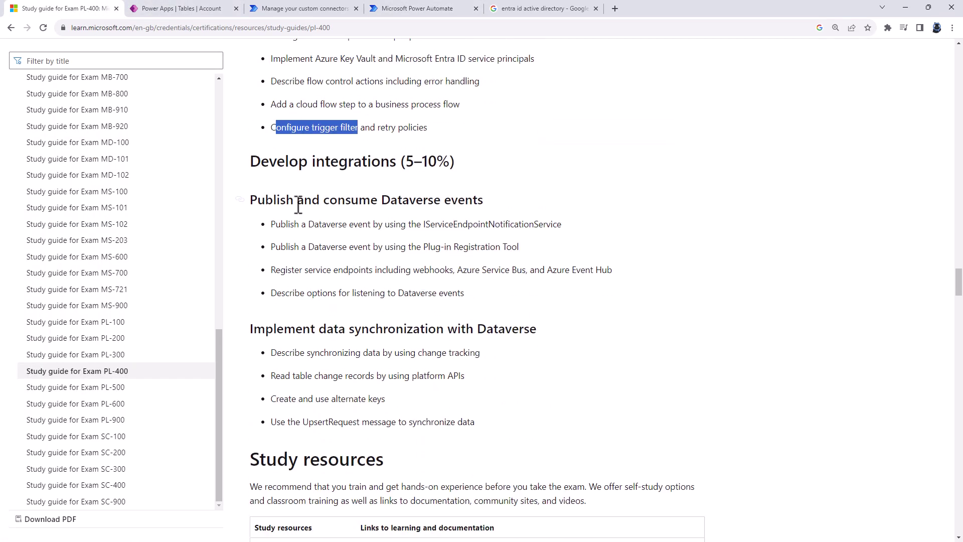
{"action": "left_click_drag", "start_coordinate": [271, 224], "coordinate": [576, 225]}
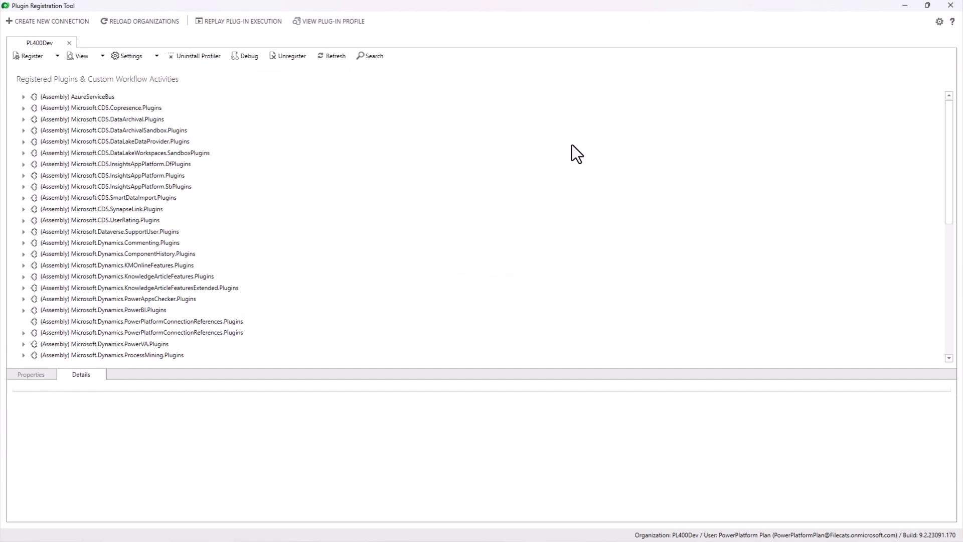
Step: Expand the servicebusqueue service endpoint in Plugin Registration Tool to show its step
{"action": "scroll", "coordinate": [438, 234], "scroll_direction": "down", "scroll_amount": 10}
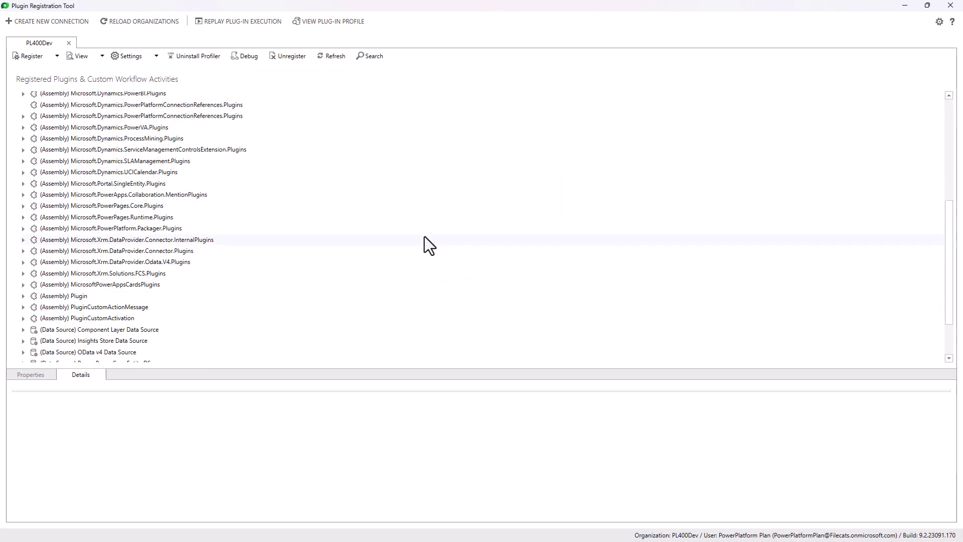
{"action": "scroll", "coordinate": [424, 236], "scroll_direction": "down", "scroll_amount": 2}
{"action": "left_click", "coordinate": [29, 337]}
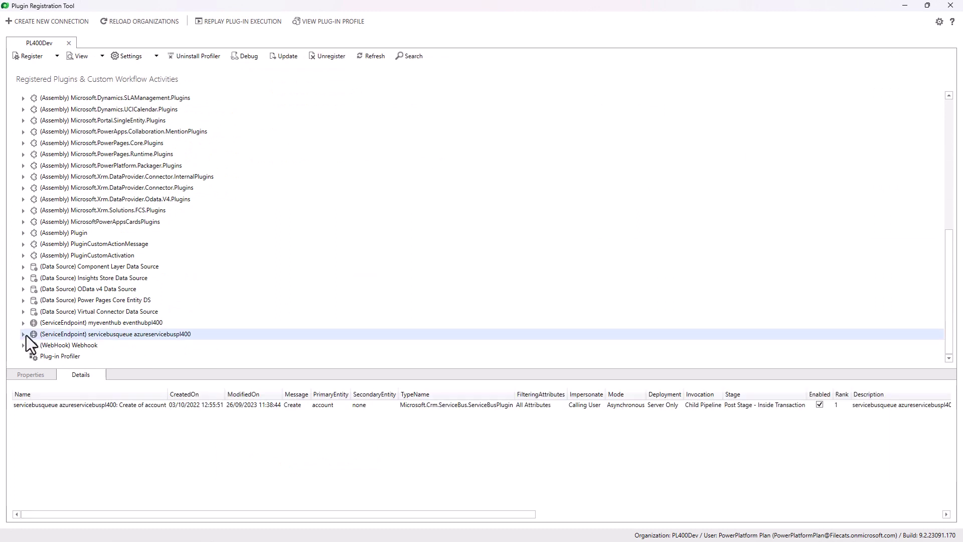
{"action": "left_click", "coordinate": [24, 335]}
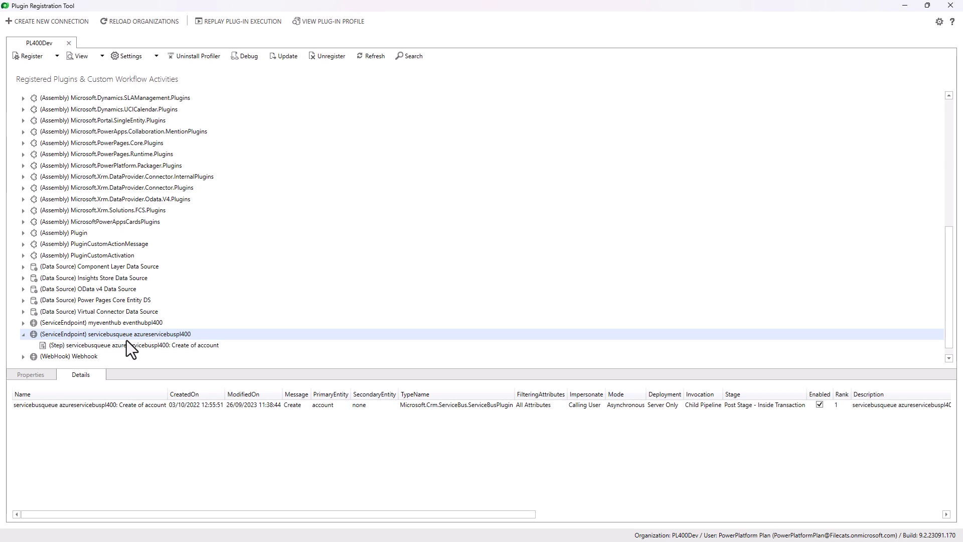
Step: Expand the AzureServiceBus assembly and plugin, and select the Create of account step
{"action": "scroll", "coordinate": [236, 321], "scroll_direction": "up", "scroll_amount": 12}
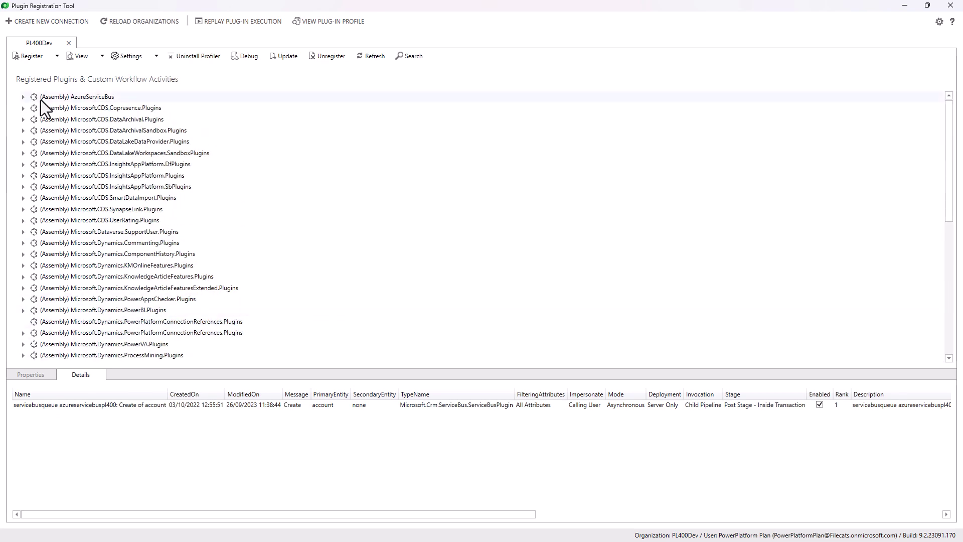
{"action": "left_click", "coordinate": [23, 96]}
{"action": "left_click", "coordinate": [32, 107]}
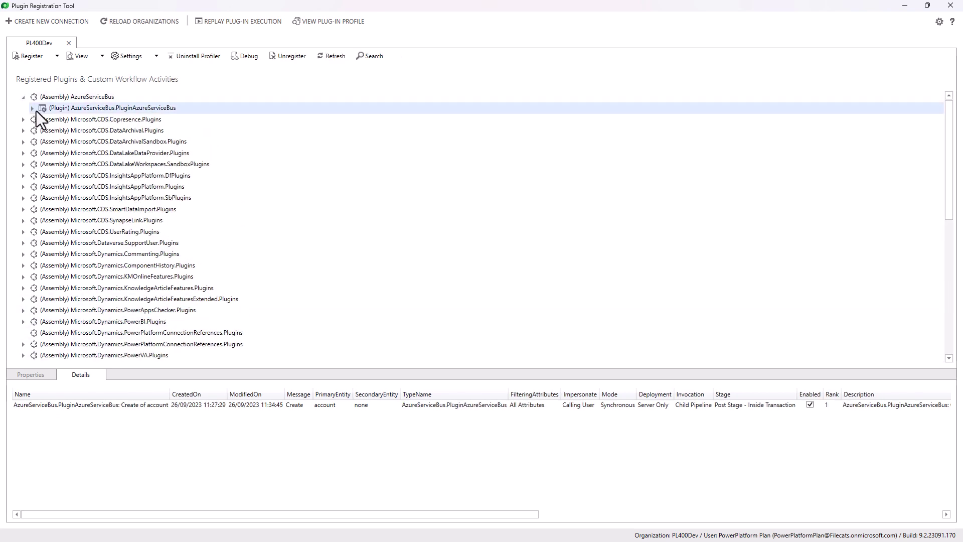
{"action": "left_click", "coordinate": [33, 108]}
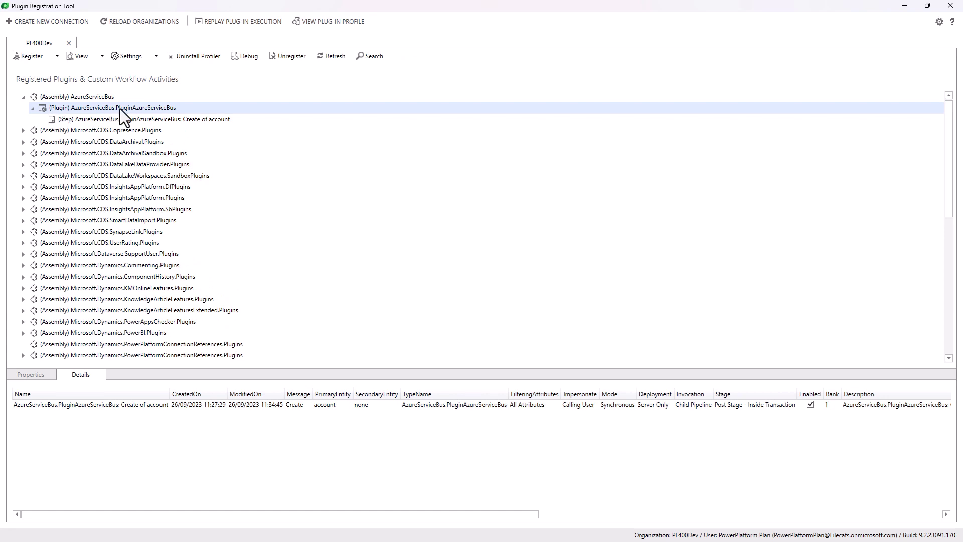
{"action": "scroll", "coordinate": [327, 326], "scroll_direction": "down", "scroll_amount": 12}
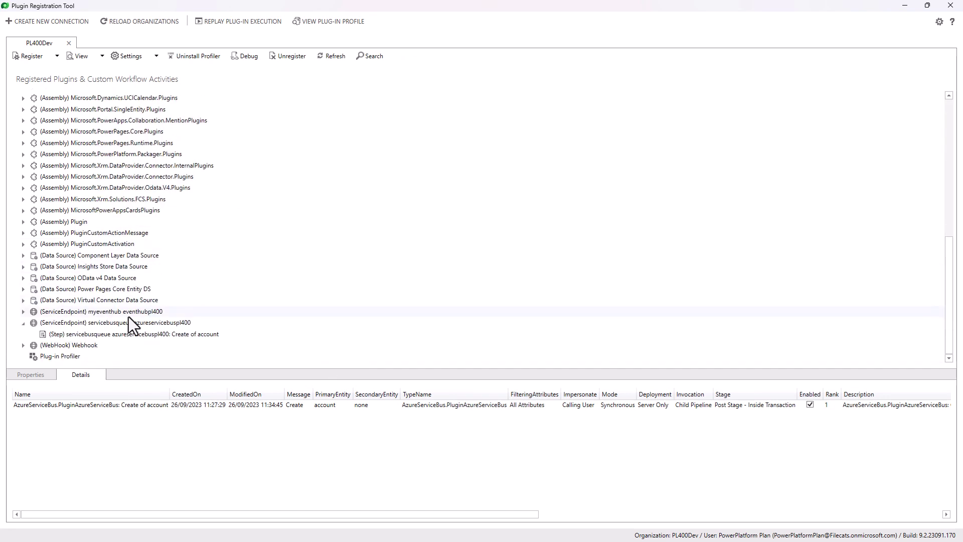
{"action": "left_click", "coordinate": [132, 335]}
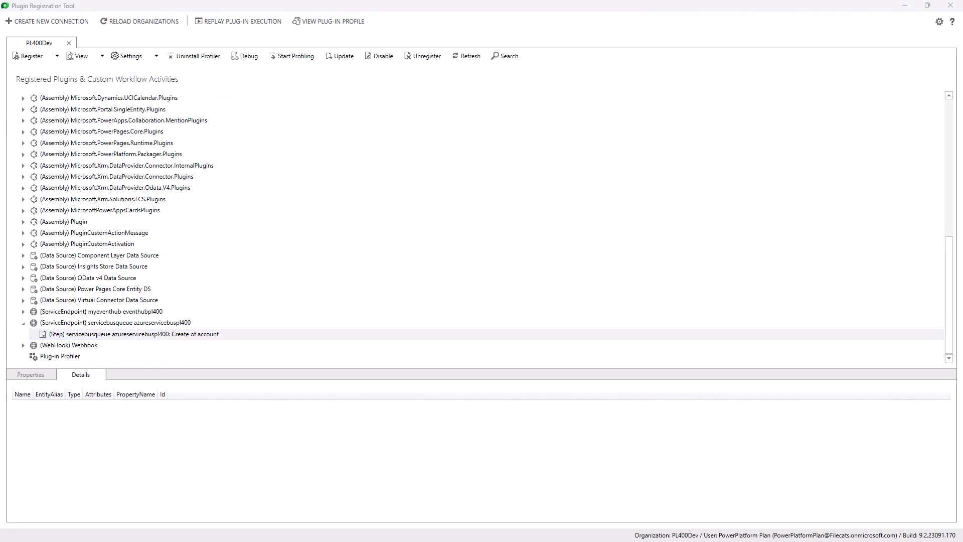
{"action": "key", "text": "alt+Tab"}
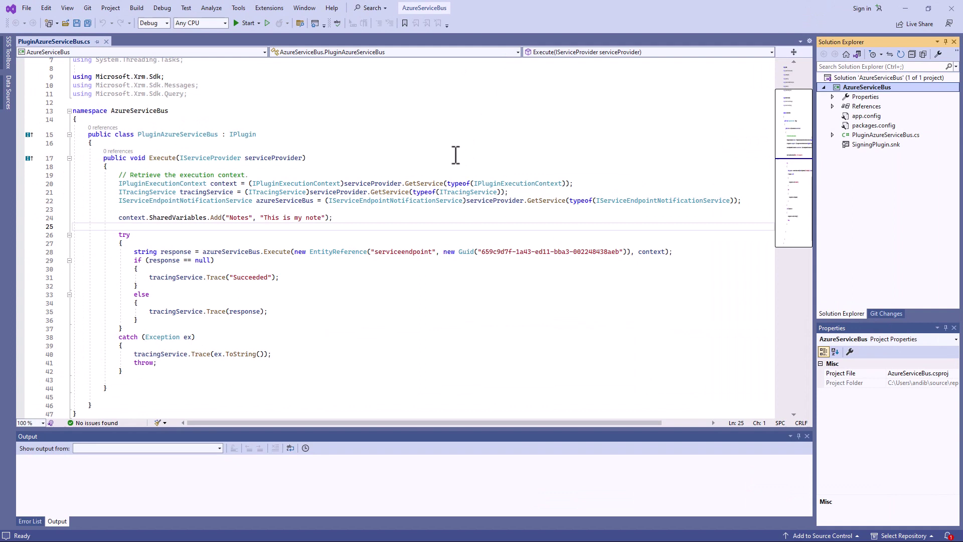
Step: Highlight the Notes shared variable line, the service endpoint Execute call, and its GUID in PluginAzureServiceBus.cs
{"action": "left_click", "coordinate": [119, 201]}
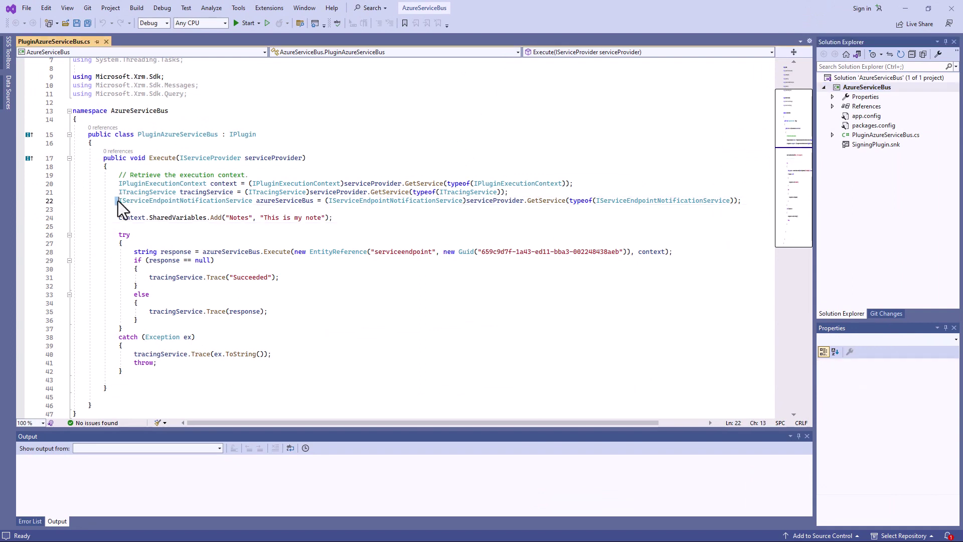
{"action": "left_click_drag", "start_coordinate": [119, 203], "coordinate": [746, 202]}
{"action": "left_click", "coordinate": [120, 219]}
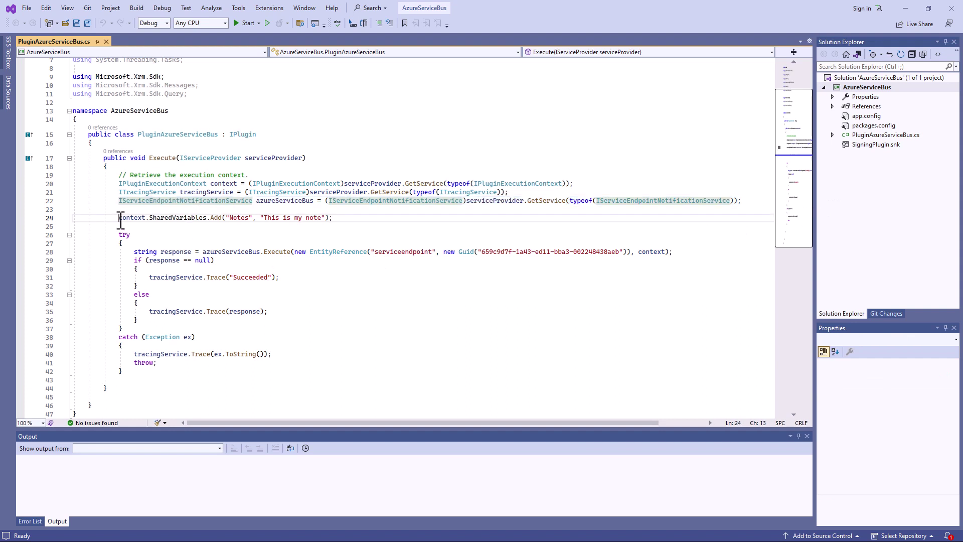
{"action": "left_click_drag", "start_coordinate": [120, 220], "coordinate": [336, 218]}
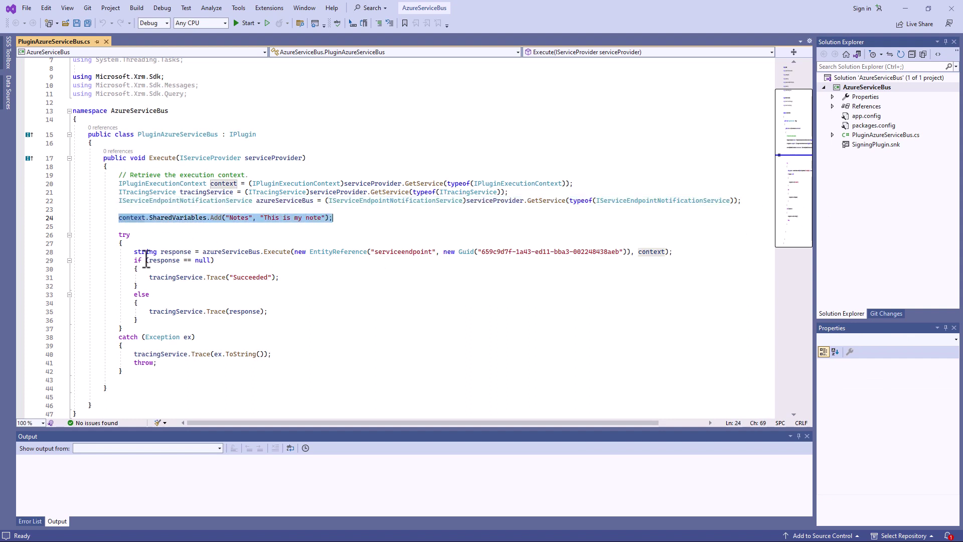
{"action": "left_click_drag", "start_coordinate": [134, 252], "coordinate": [710, 247]}
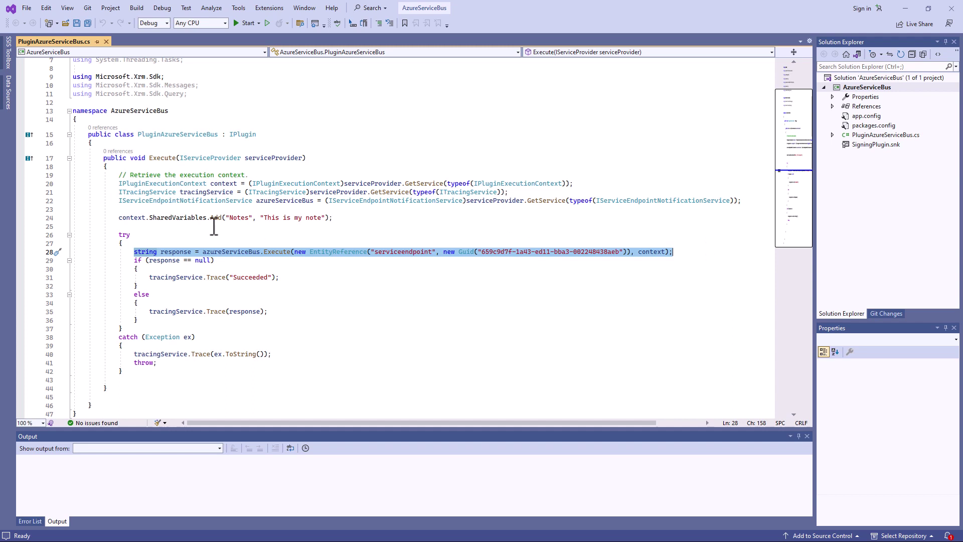
{"action": "left_click", "coordinate": [482, 252]}
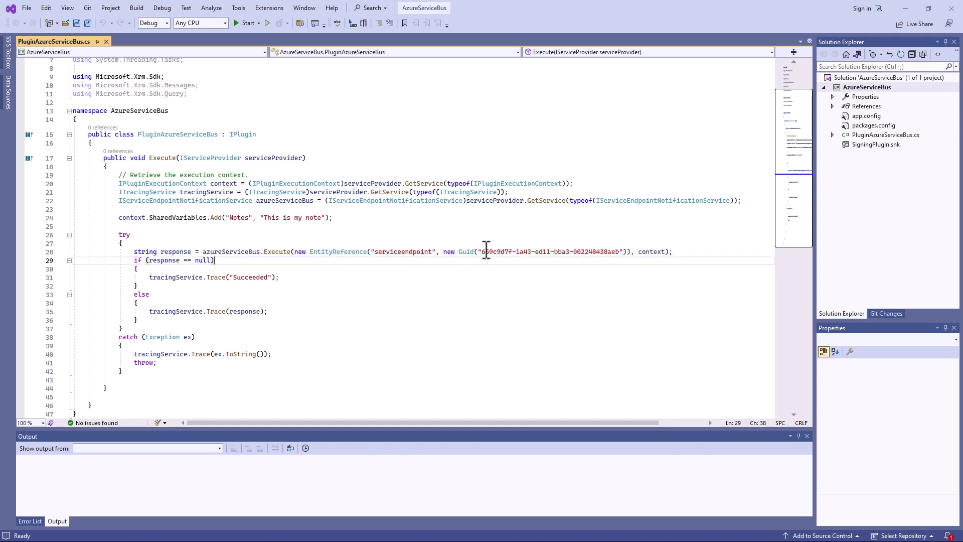
{"action": "left_click_drag", "start_coordinate": [482, 251], "coordinate": [669, 252]}
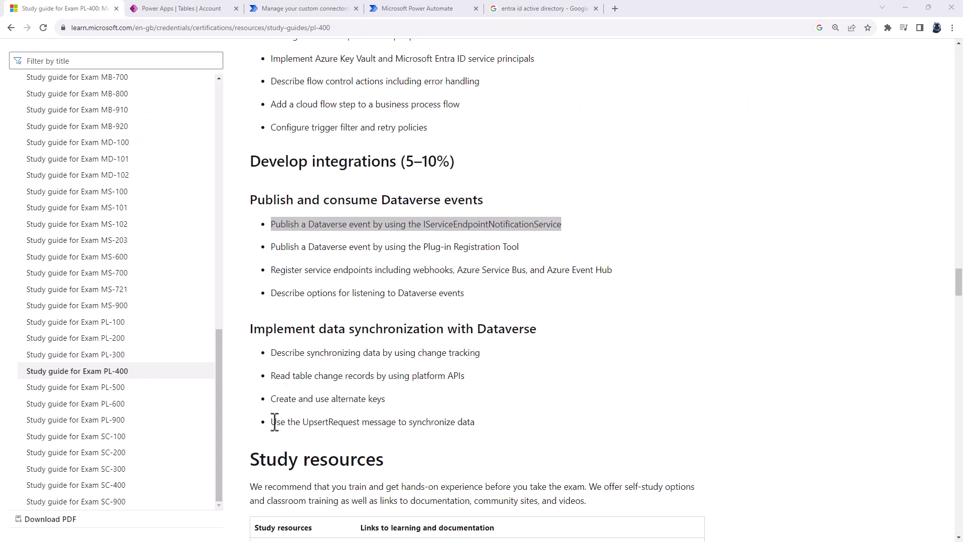
Step: Highlight the UpsertRequest synchronization objective, then bring Visual Studio back maximized
{"action": "left_click_drag", "start_coordinate": [275, 422], "coordinate": [482, 424]}
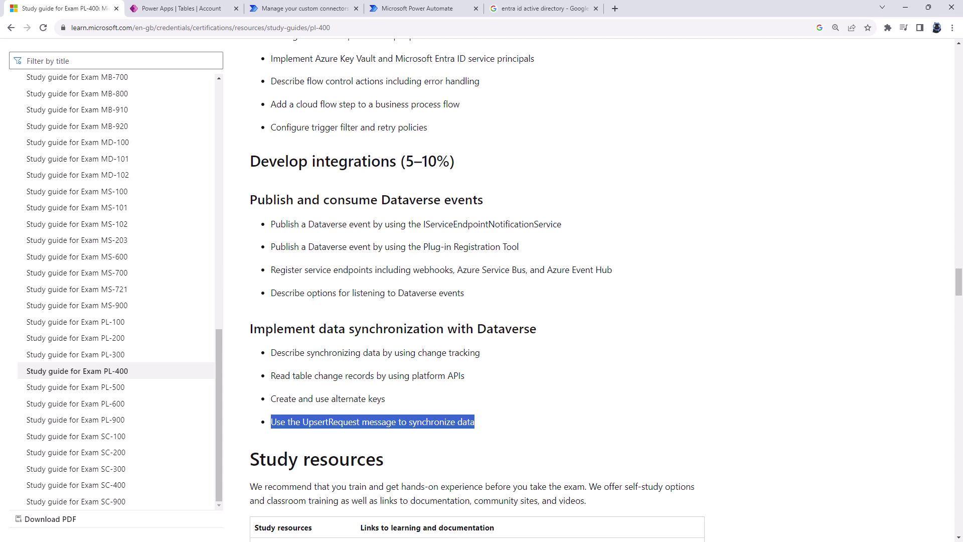
{"action": "key", "text": "alt+Tab"}
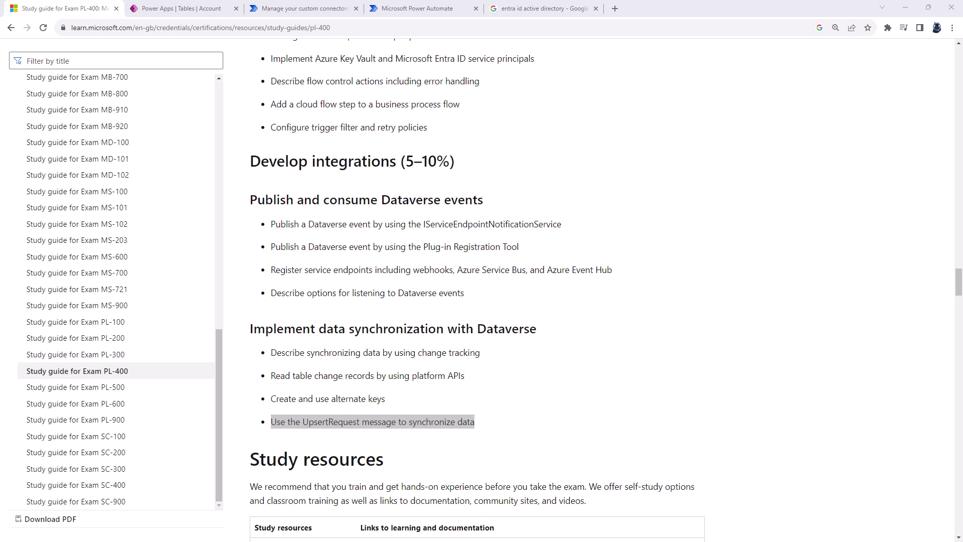
{"action": "left_click_drag", "start_coordinate": [67, 215], "coordinate": [645, 4]}
{"action": "left_click", "coordinate": [25, 8]}
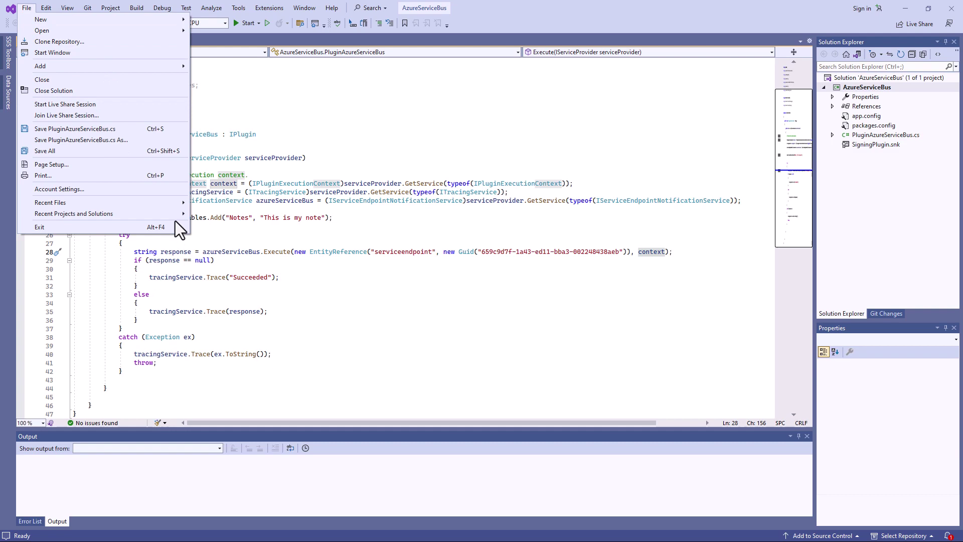
Step: Open the recent Plugin solution and highlight the upsertAccount, crbaf_fax and UpsertRequest lines in PluginCSCode.cs
{"action": "mouse_move", "coordinate": [176, 214]}
{"action": "left_click", "coordinate": [270, 228]}
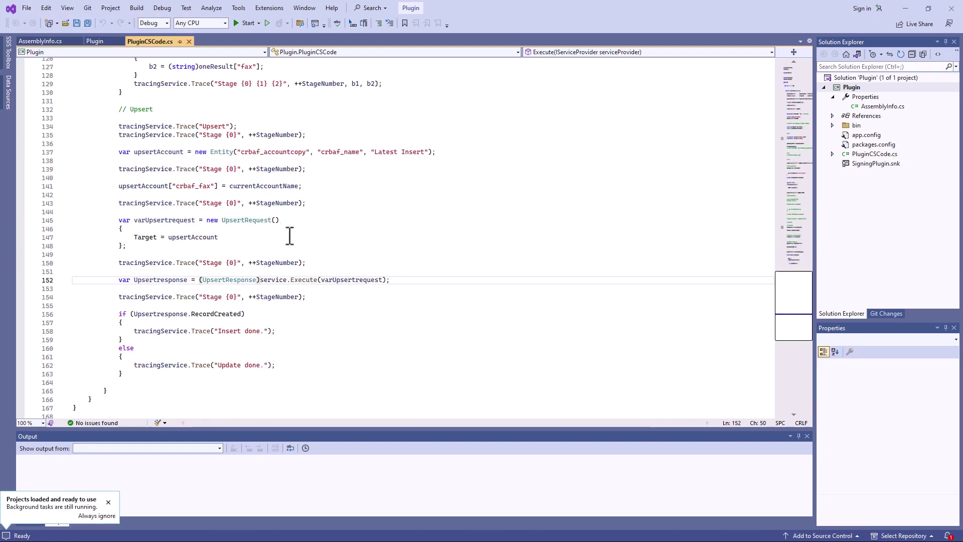
{"action": "triple_click", "coordinate": [121, 153]}
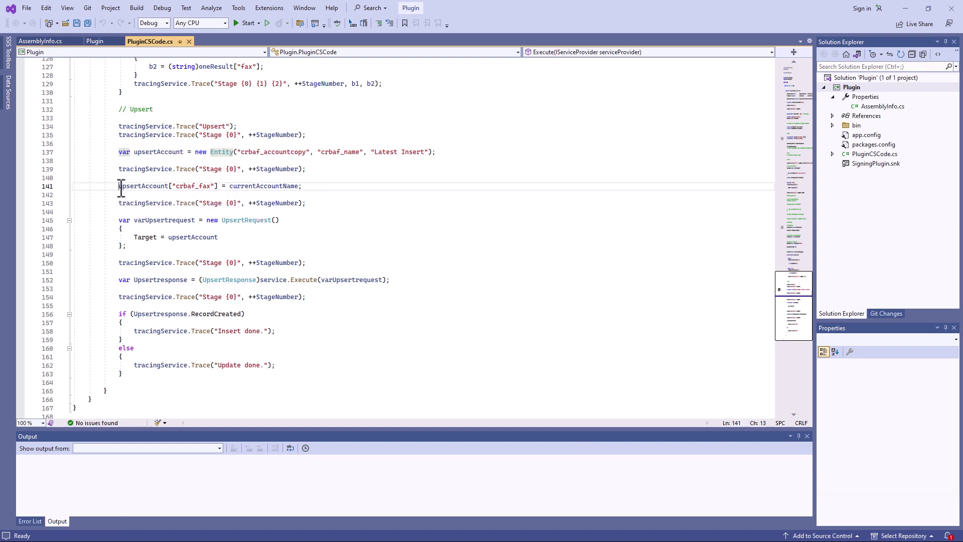
{"action": "left_click_drag", "start_coordinate": [119, 186], "coordinate": [309, 186]}
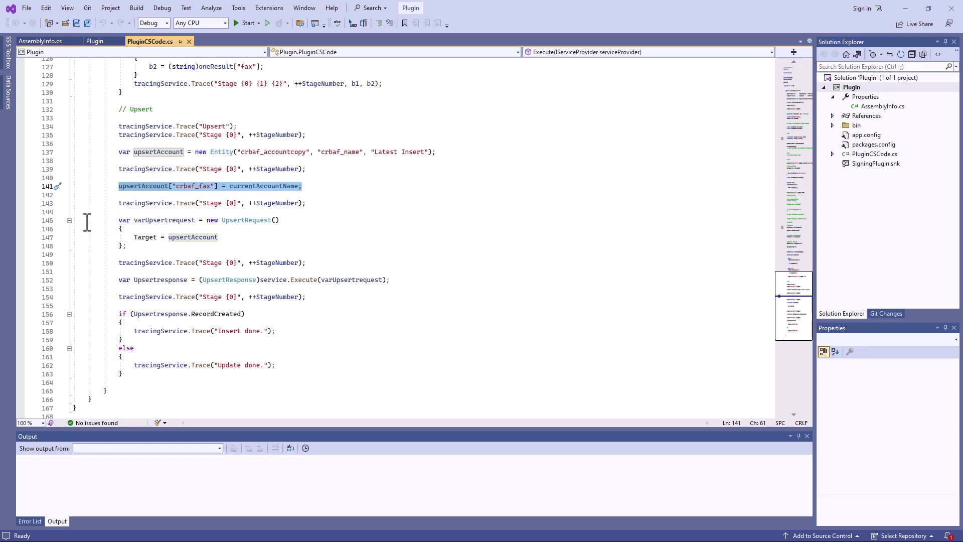
{"action": "left_click_drag", "start_coordinate": [81, 219], "coordinate": [142, 250]}
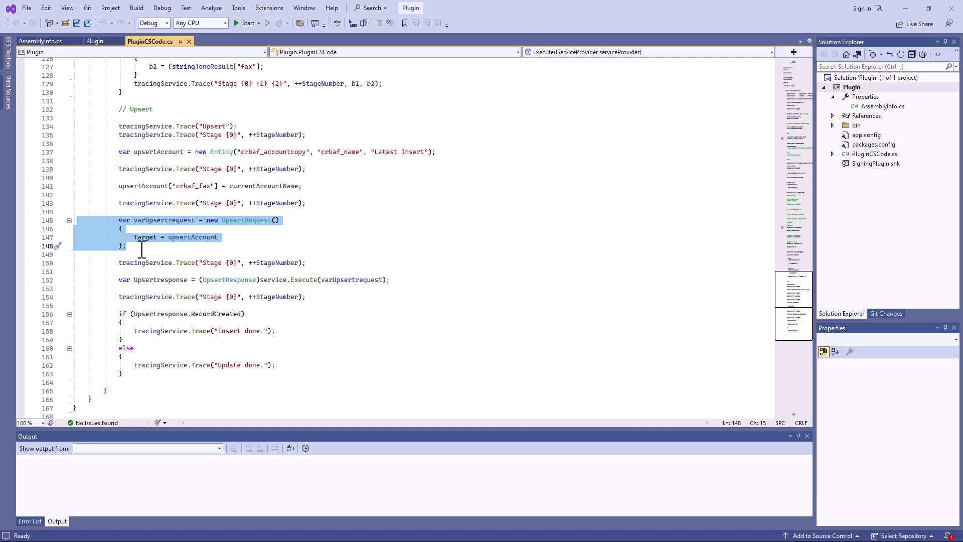
{"action": "left_click", "coordinate": [907, 7]}
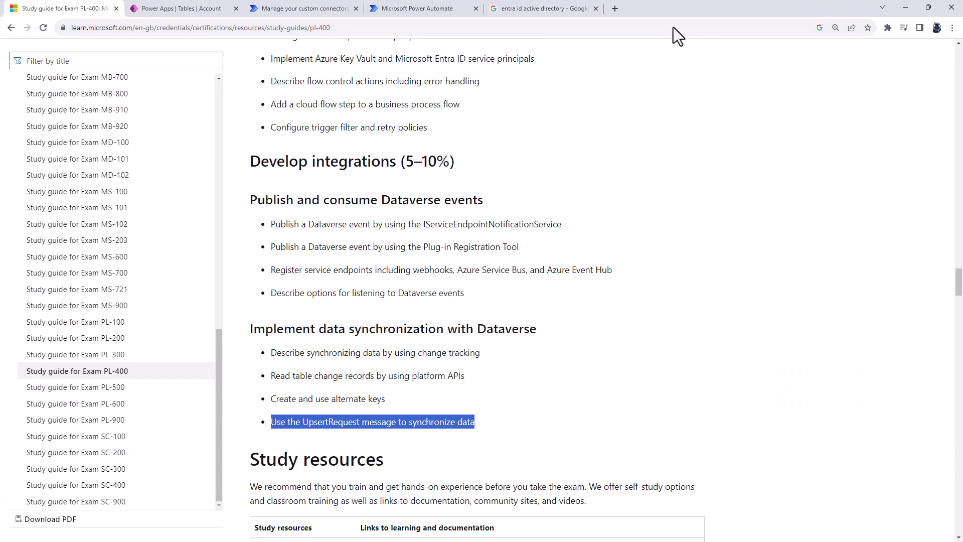
Step: Load idodata.com in a new tab and open PL-400 from the Power Platform & Dynamics 365 menu
{"action": "left_click", "coordinate": [616, 8]}
{"action": "type", "text": "idodata.com"}
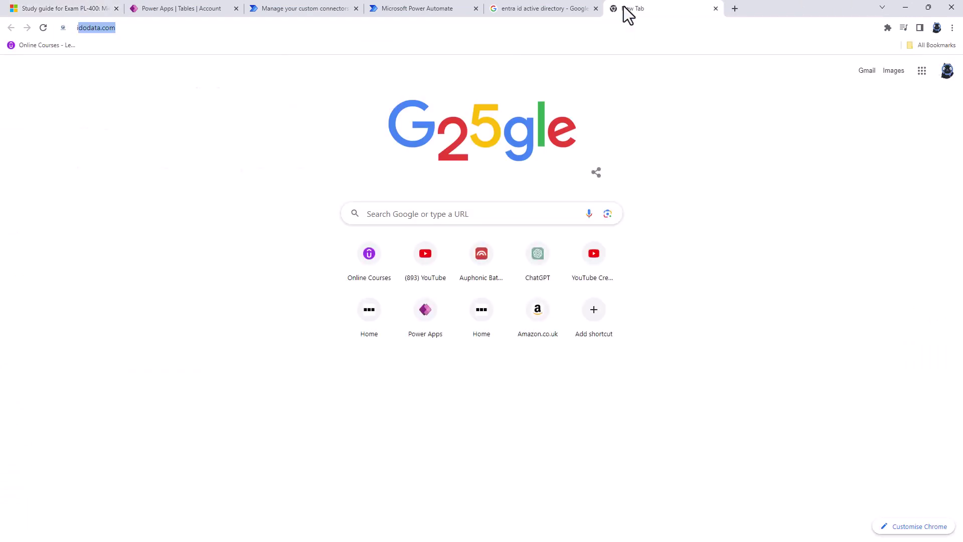
{"action": "key", "text": "Return"}
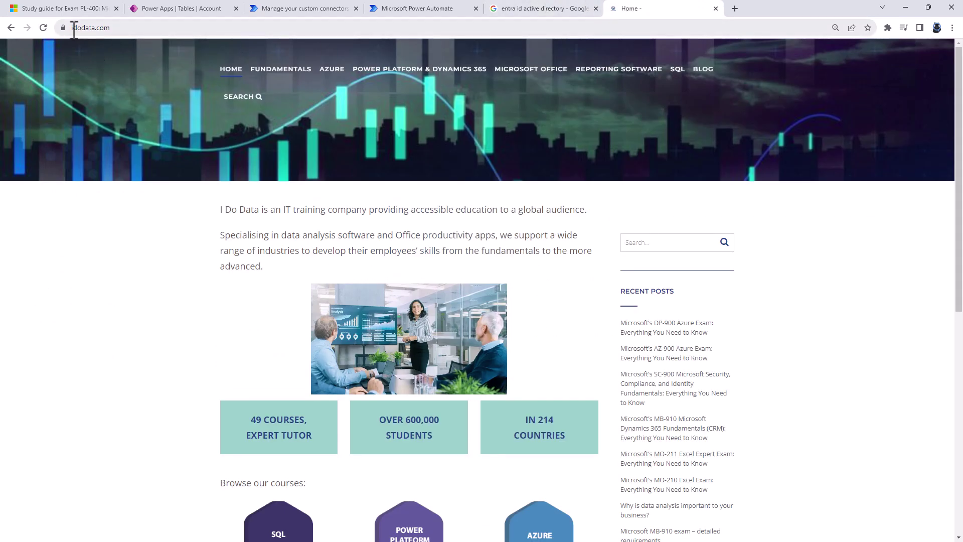
{"action": "mouse_move", "coordinate": [384, 69]}
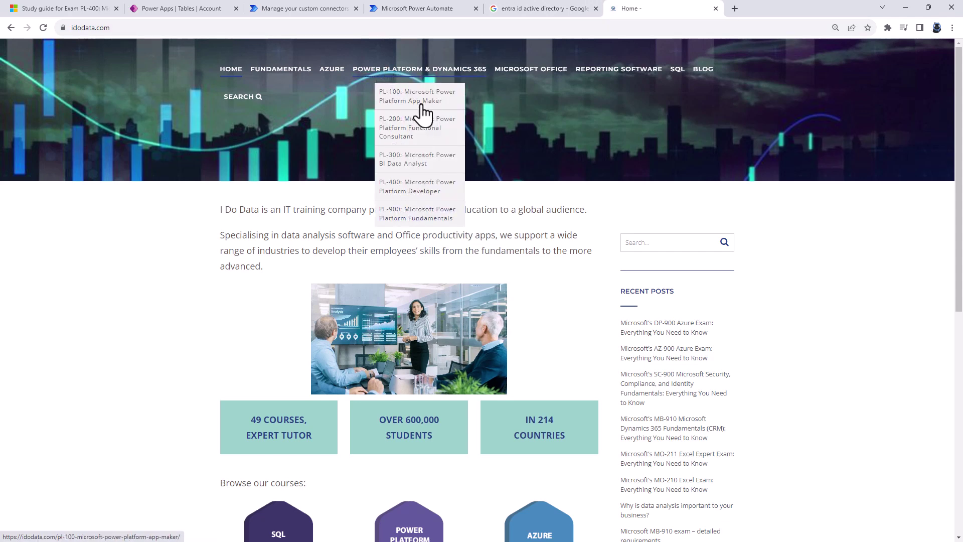
{"action": "left_click", "coordinate": [423, 197]}
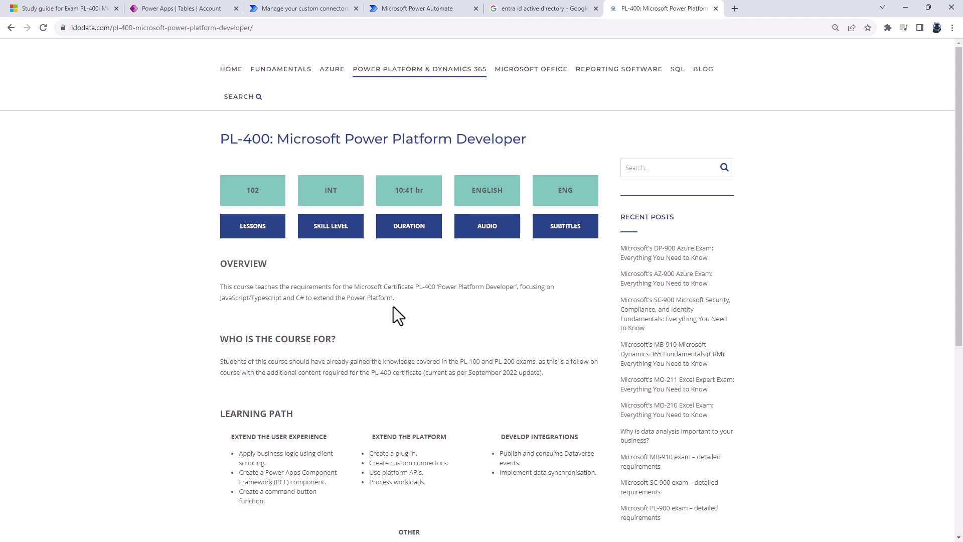
Step: Highlight the PL-100/PL-200 prerequisite, browse the PL-100, PL-900 and PL-200 pages, then reopen PL-400
{"action": "left_click_drag", "start_coordinate": [386, 361], "coordinate": [536, 362]}
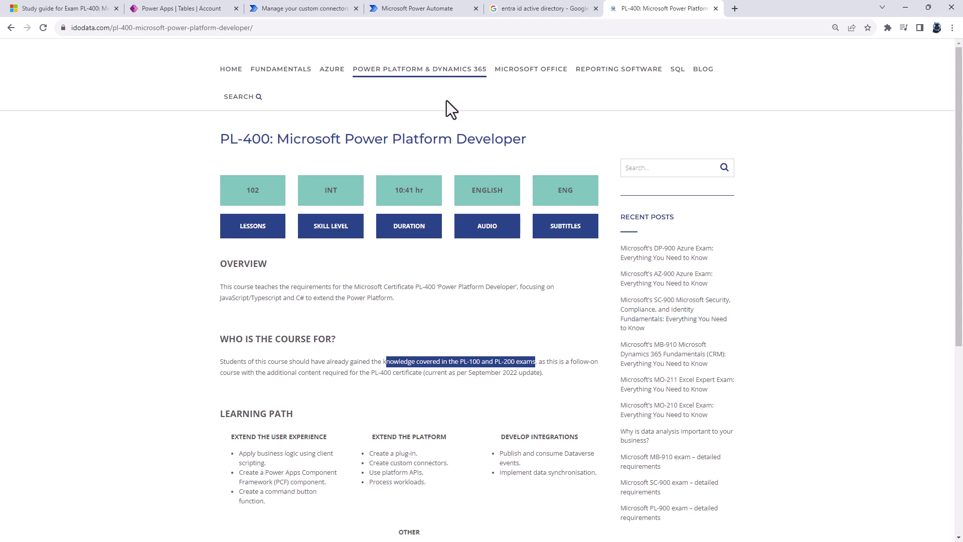
{"action": "mouse_move", "coordinate": [433, 75]}
{"action": "left_click", "coordinate": [424, 101]}
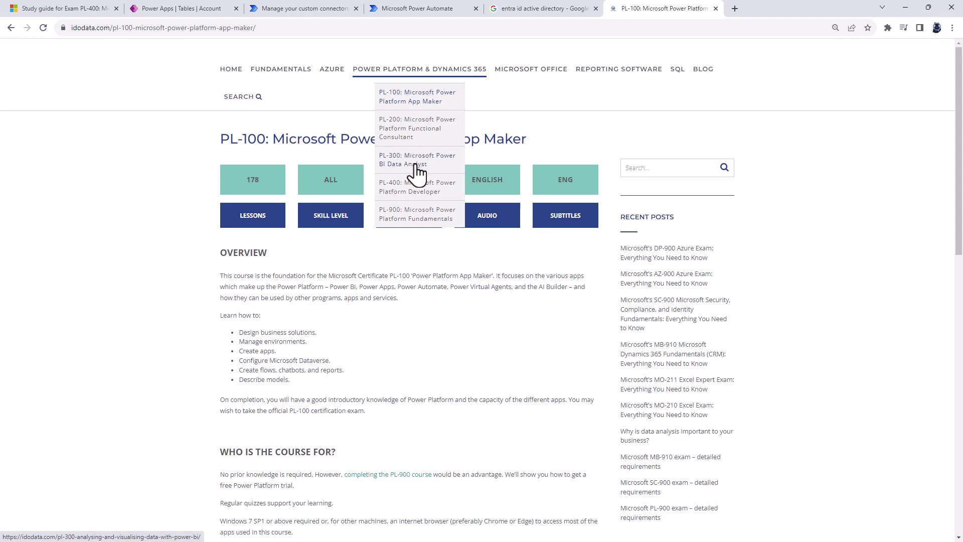
{"action": "left_click", "coordinate": [412, 218]}
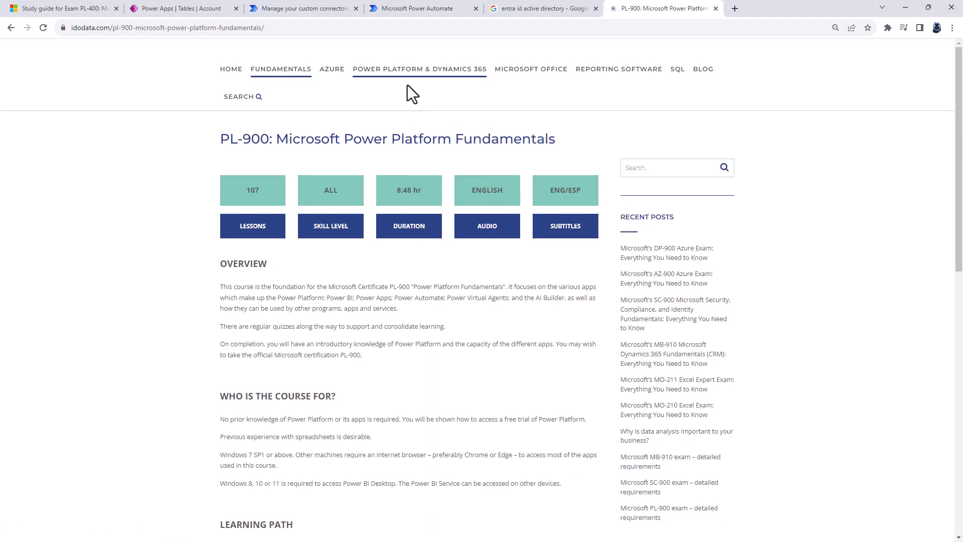
{"action": "mouse_move", "coordinate": [406, 76]}
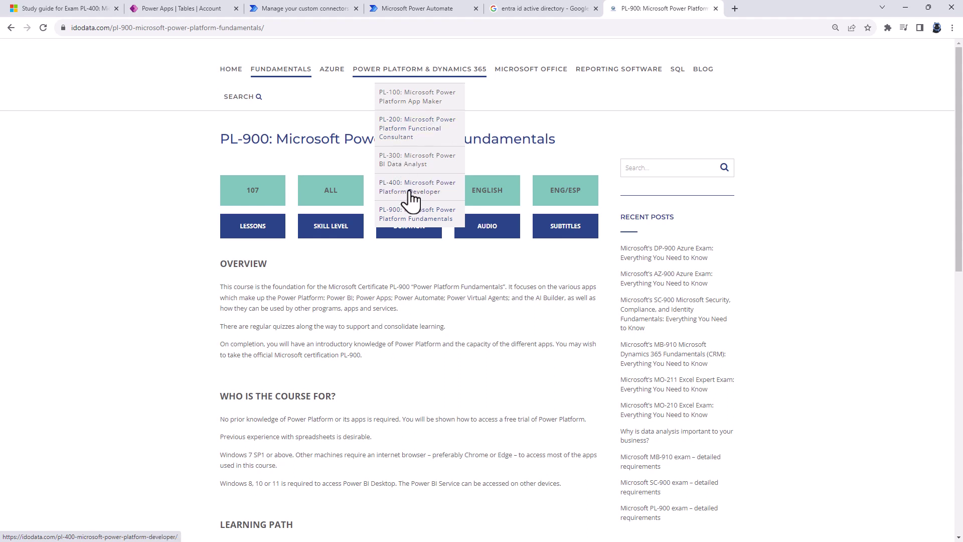
{"action": "left_click", "coordinate": [411, 133]}
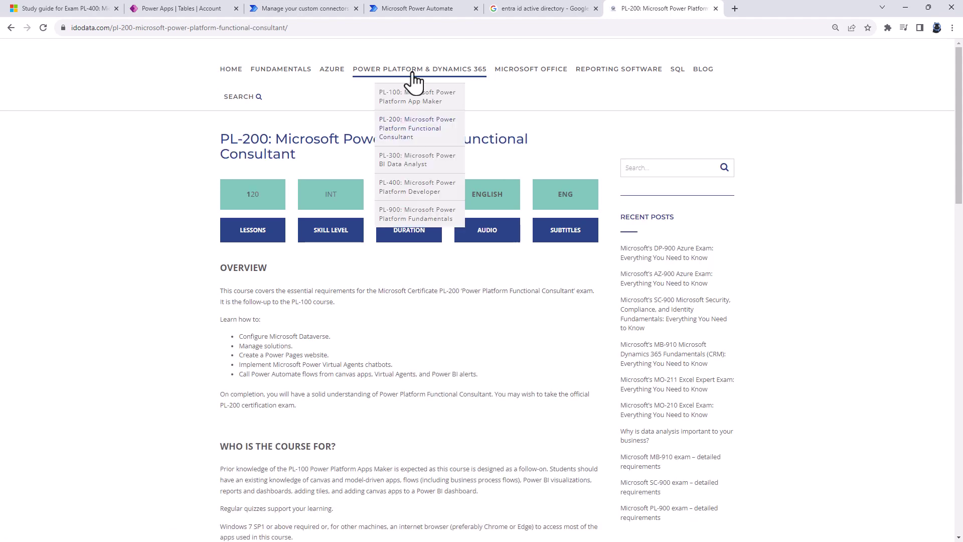
{"action": "left_click", "coordinate": [408, 195]}
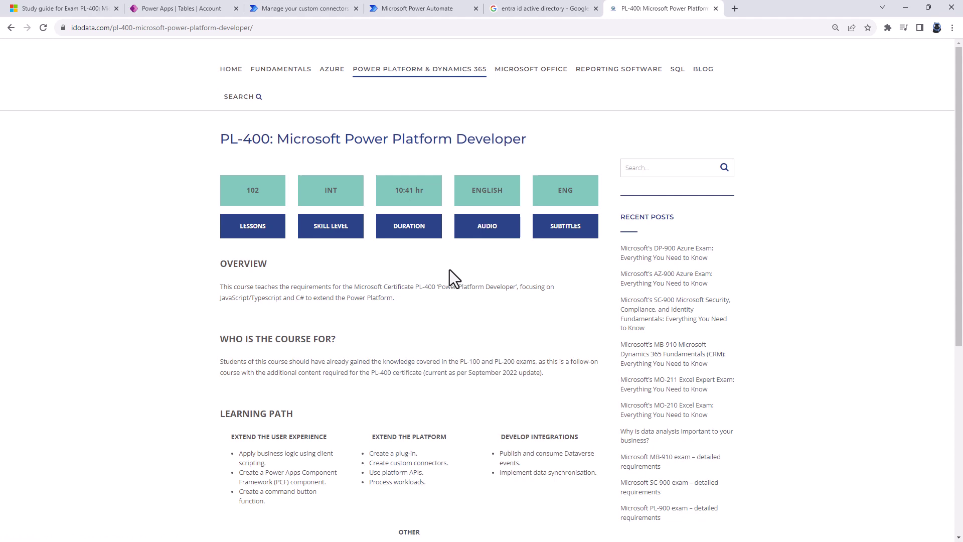
{"action": "scroll", "coordinate": [456, 289], "scroll_direction": "down", "scroll_amount": 5}
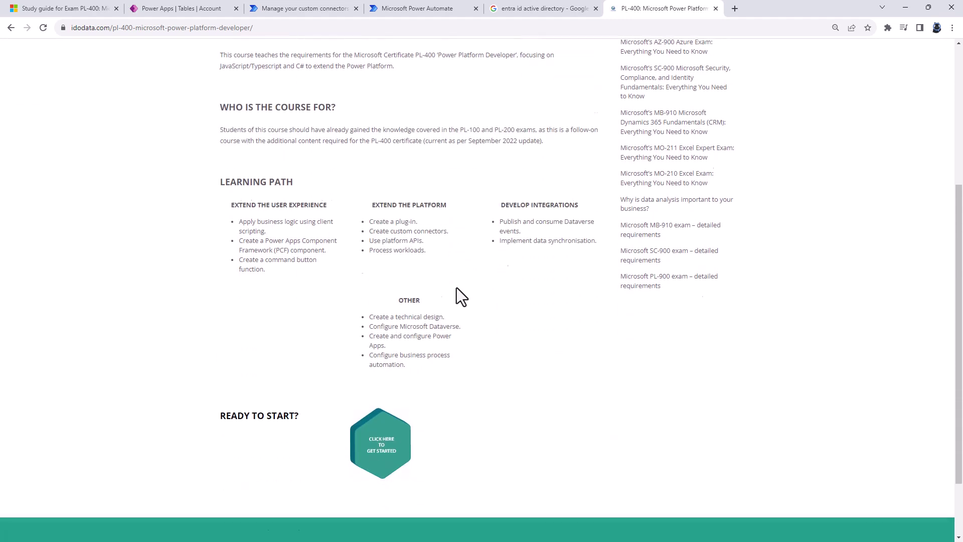
{"action": "left_click_drag", "start_coordinate": [372, 188], "coordinate": [573, 181]}
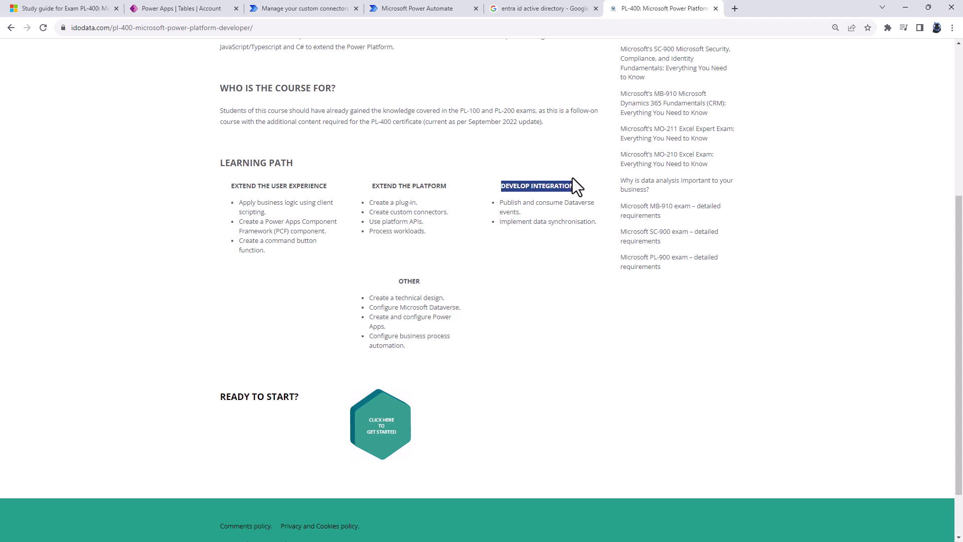
{"action": "left_click", "coordinate": [399, 281]}
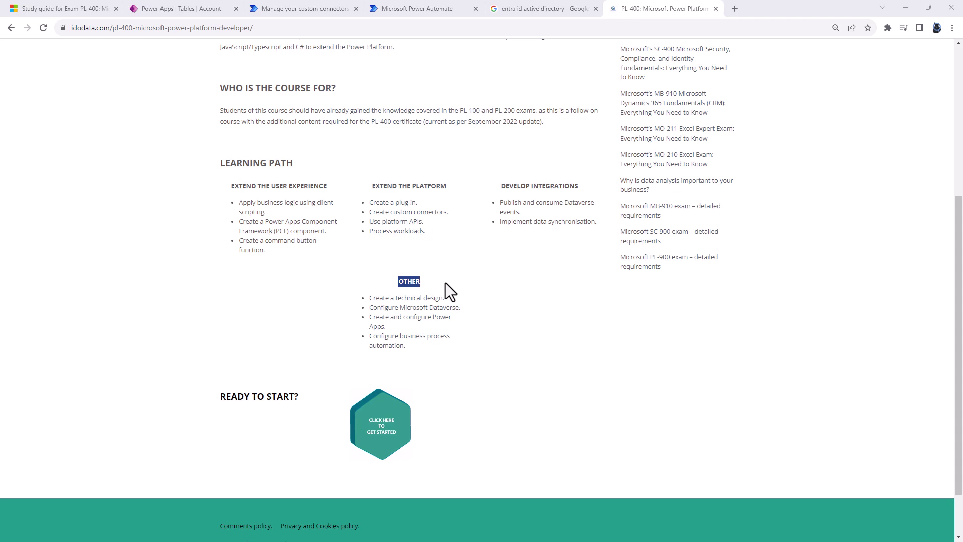
{"action": "scroll", "coordinate": [414, 103], "scroll_direction": "up", "scroll_amount": 5}
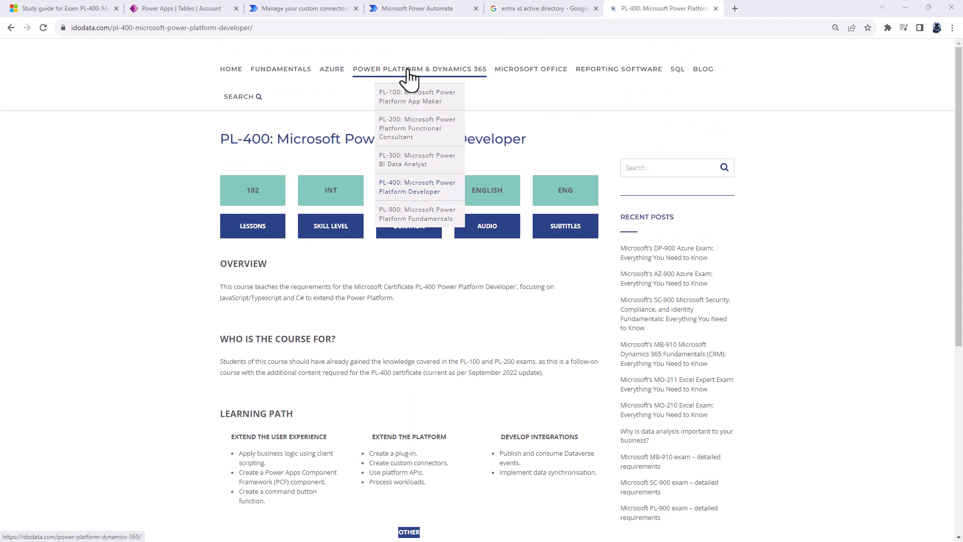